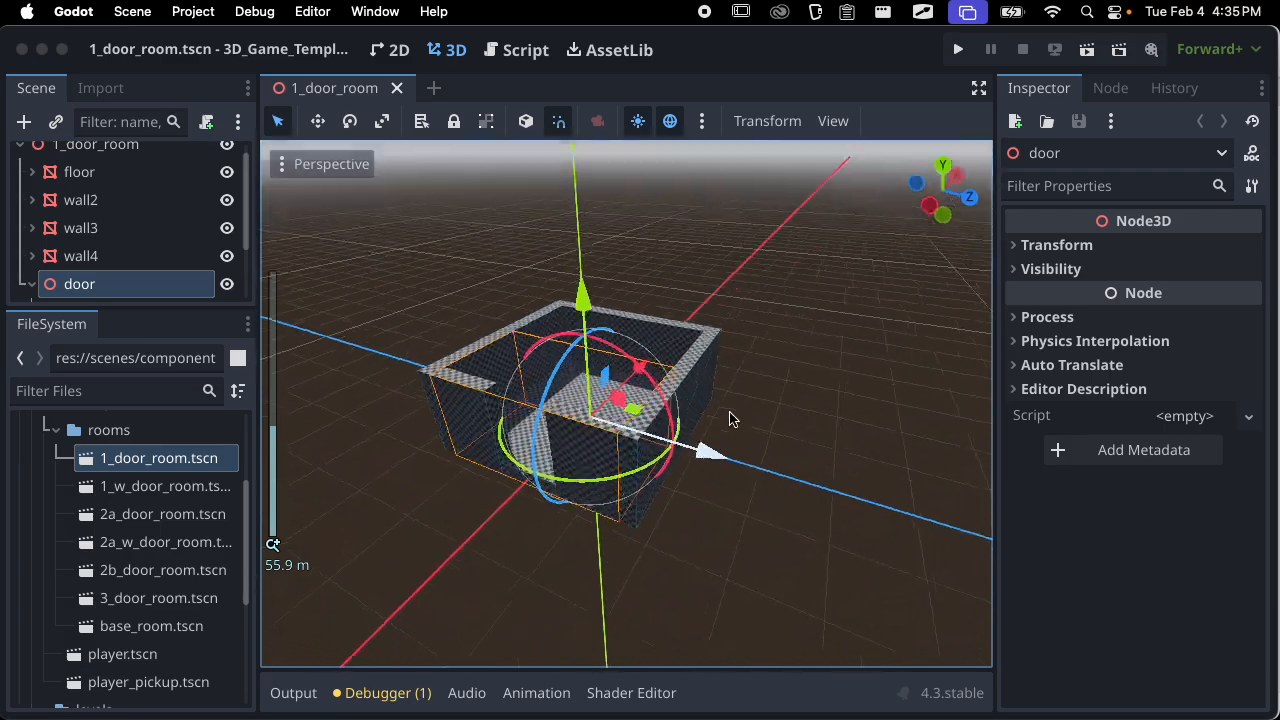
Duplicate the 1_door_room.tscn scene file in the rooms folder as window_example.tscn.
middle_click_drag(608, 418, 308, 446)
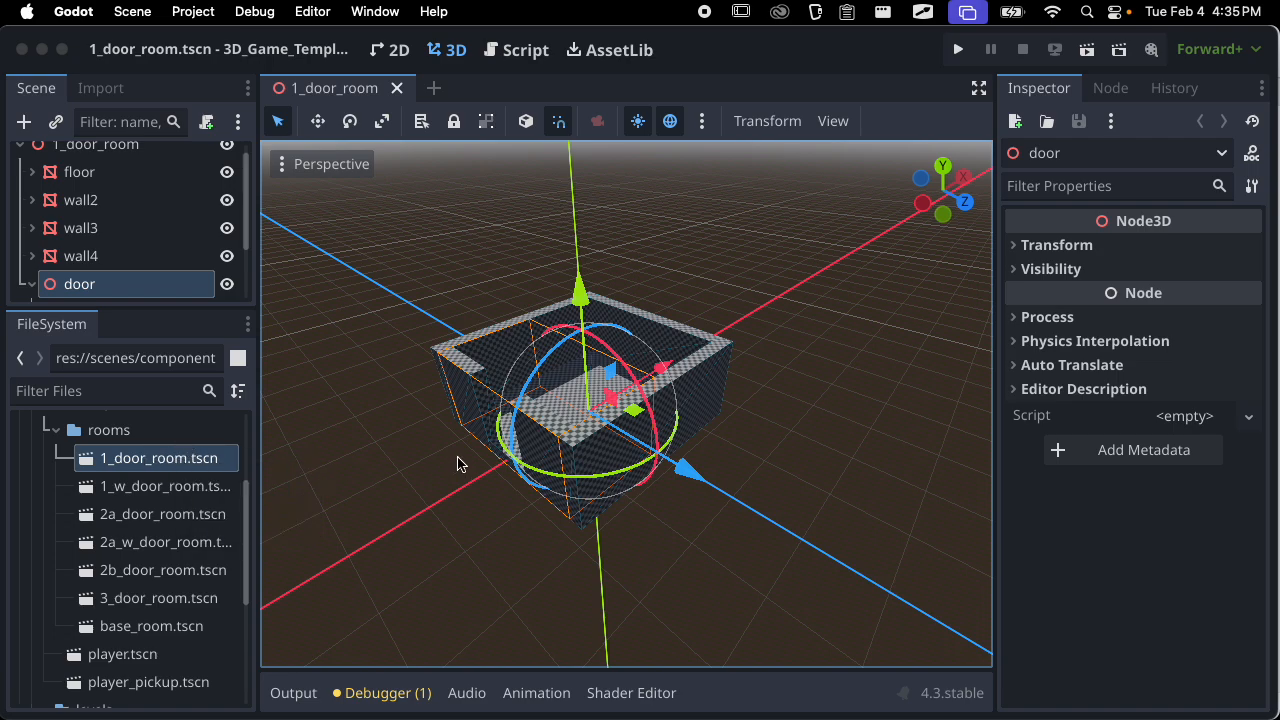
scroll(130, 450, "up", 3)
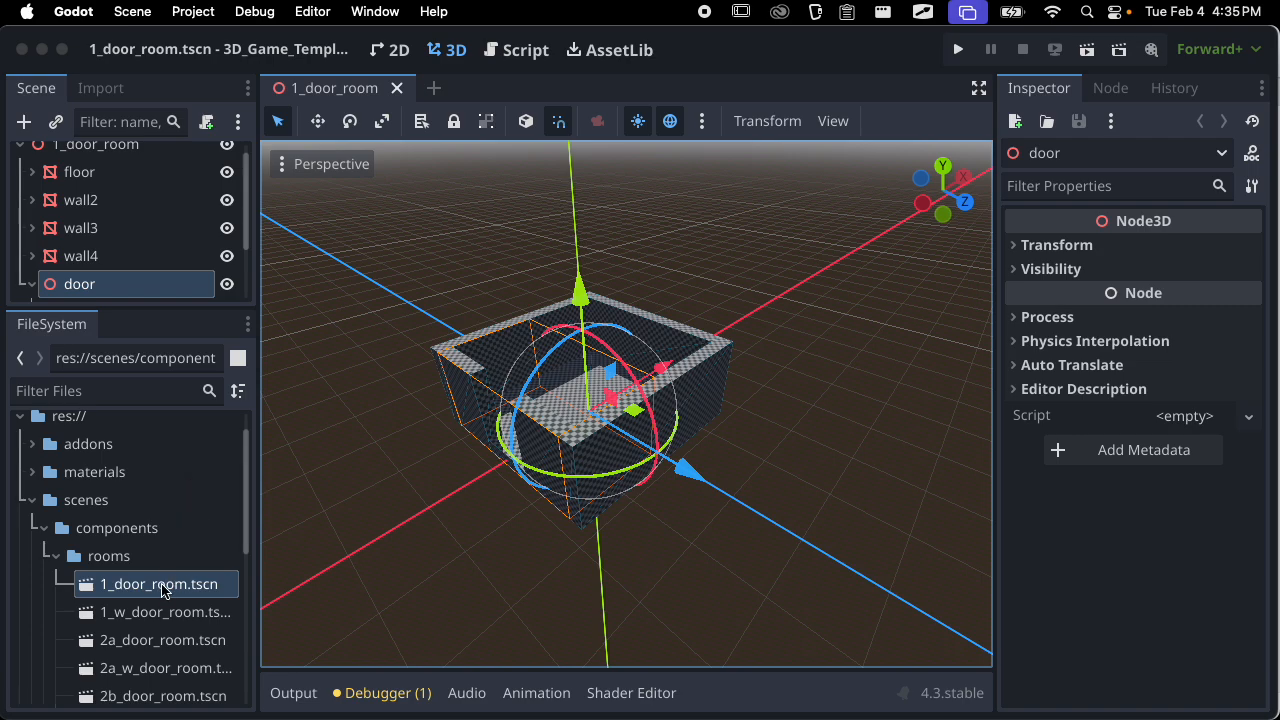
scroll(180, 545, "down", 2)
right_click(166, 508)
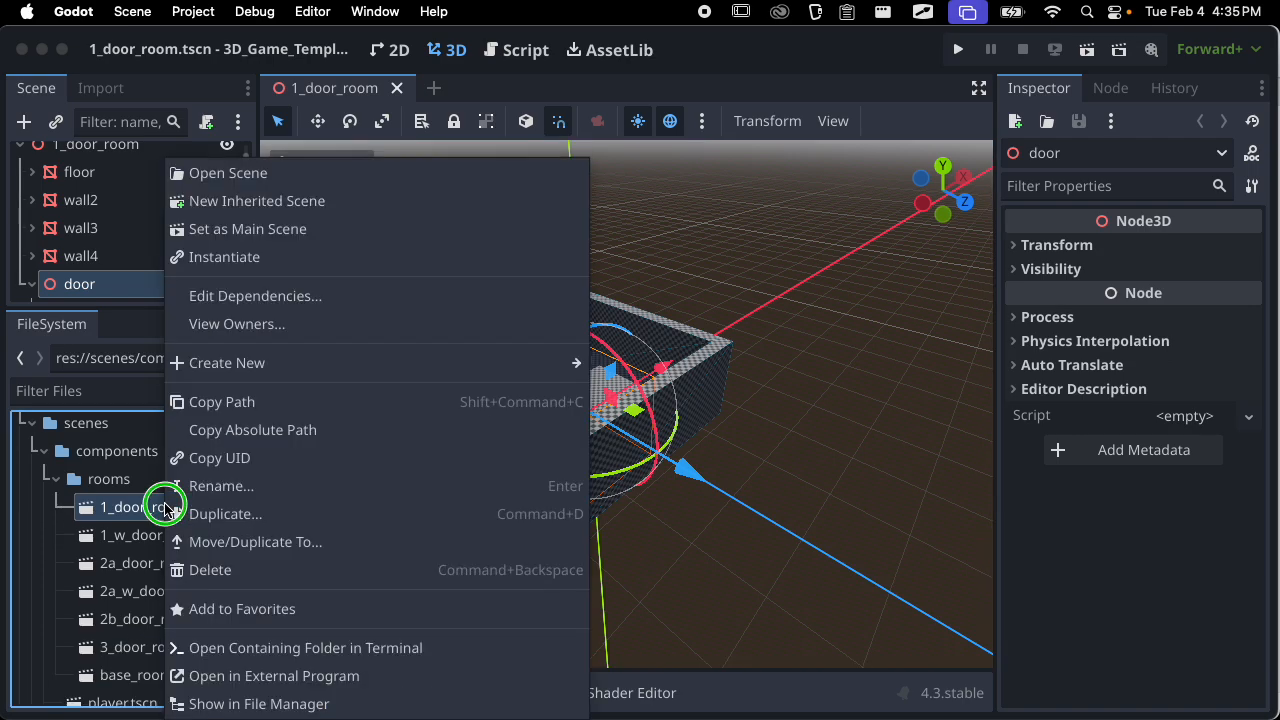
left_click(238, 515)
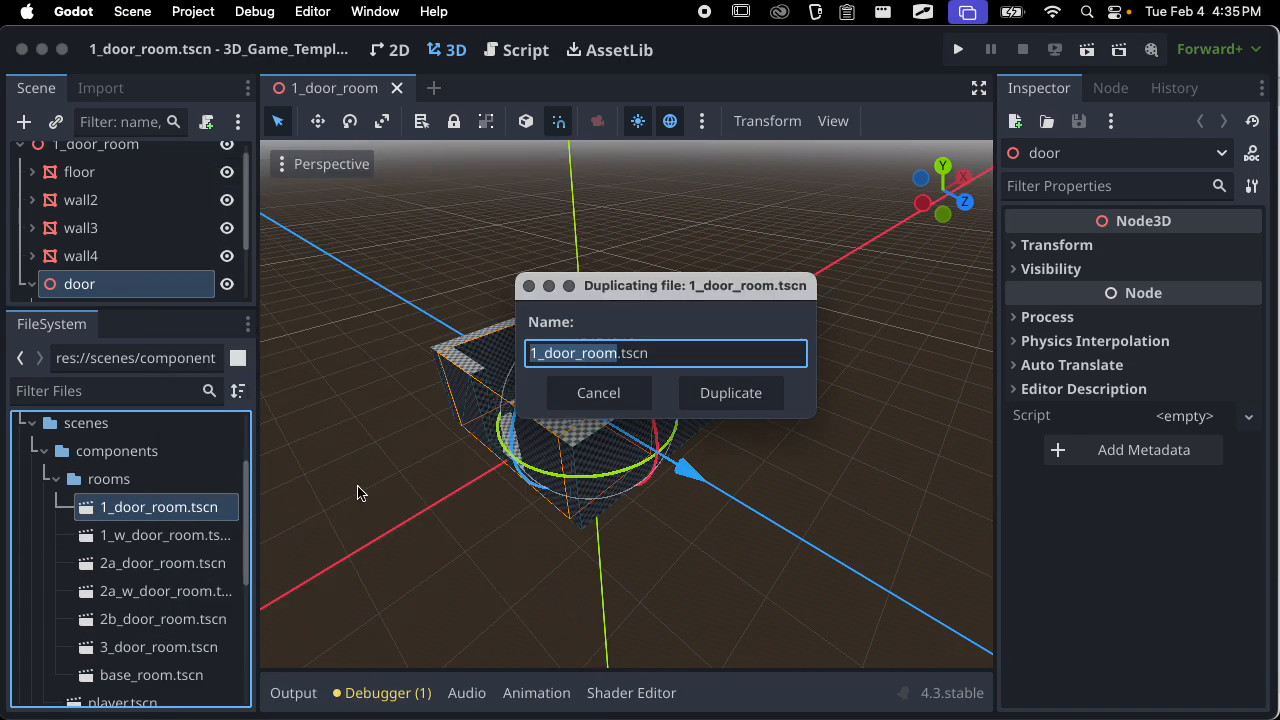
type("window")
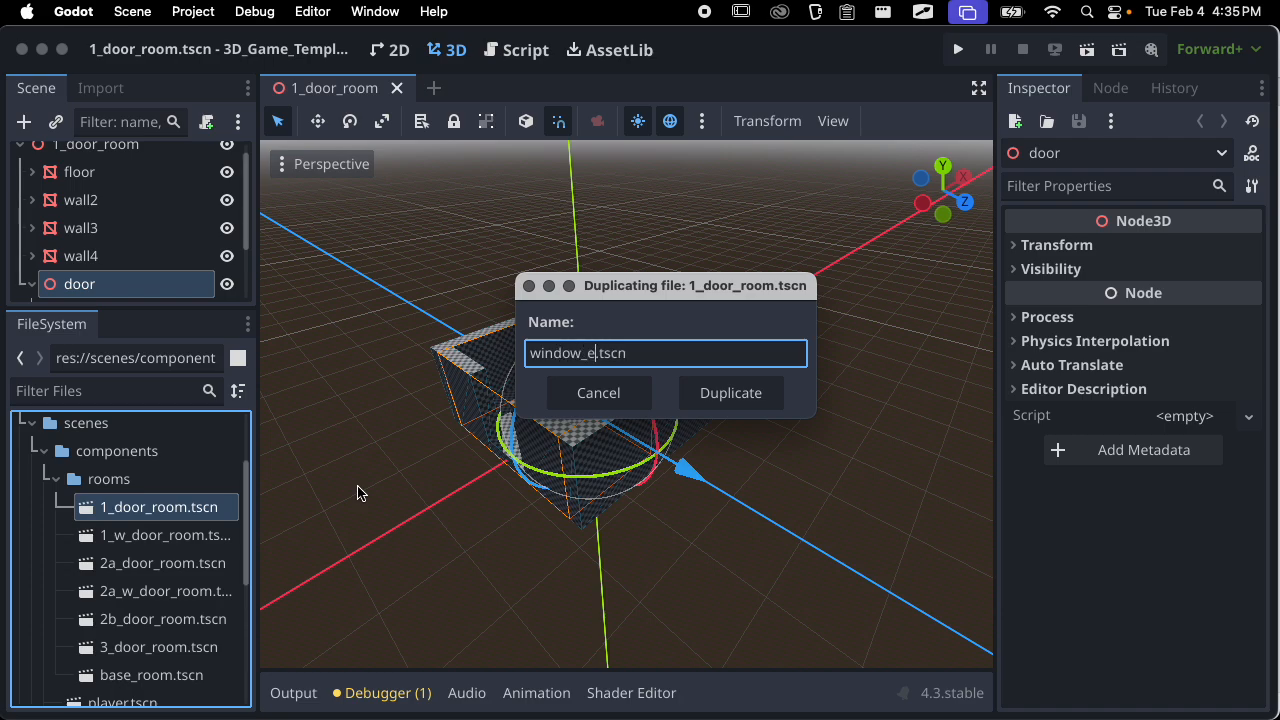
type("_example")
key("Return")
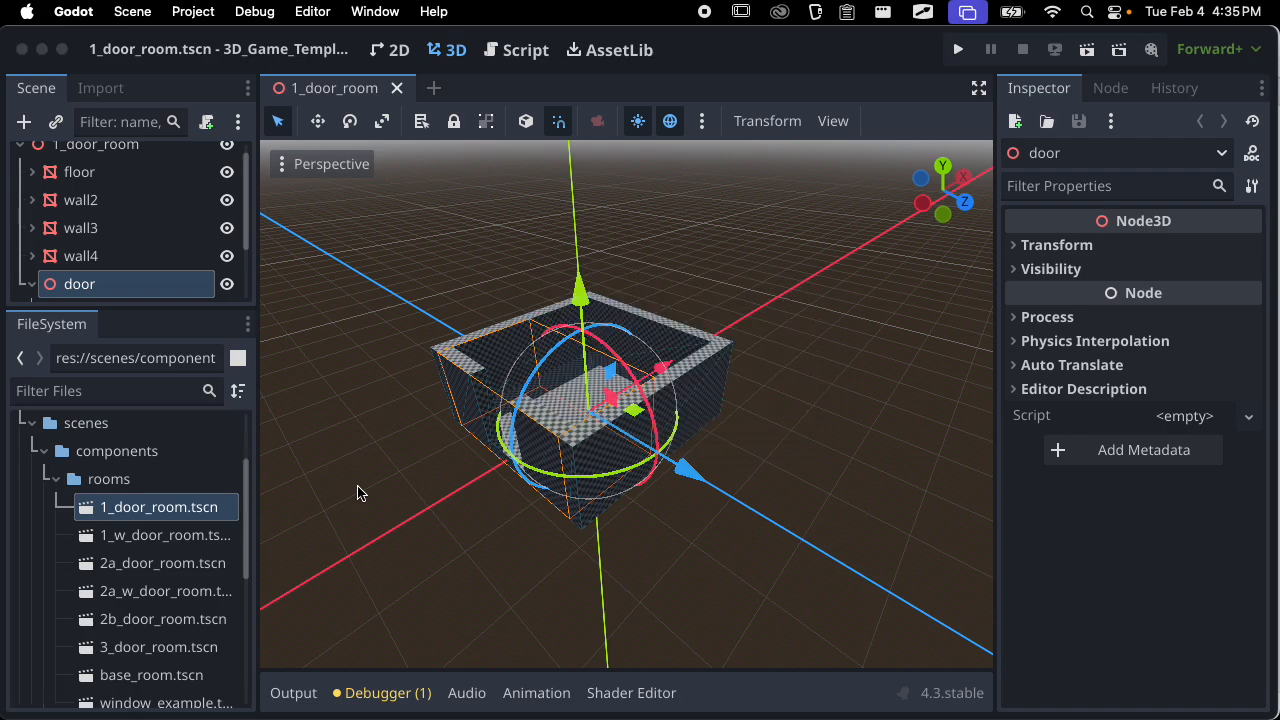
Open the window_example.tscn scene from the rooms folder and bring the whole room into view.
scroll(163, 553, "down", 2)
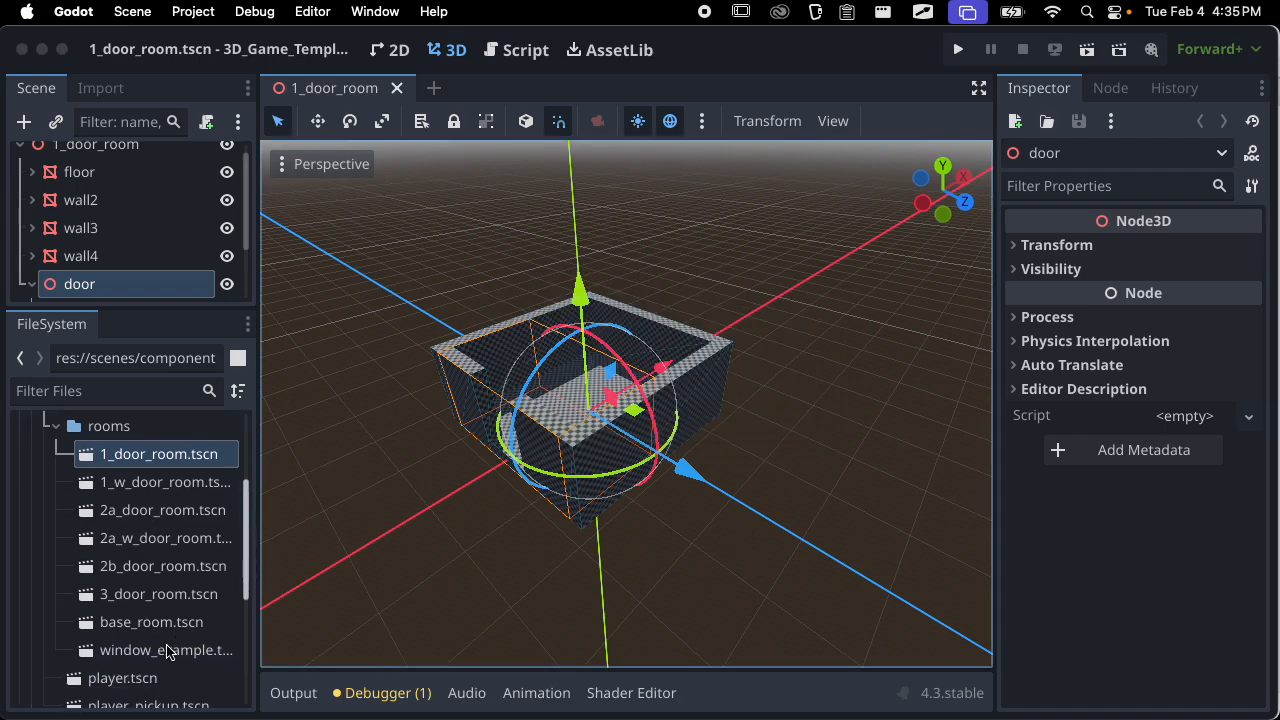
left_click(139, 652)
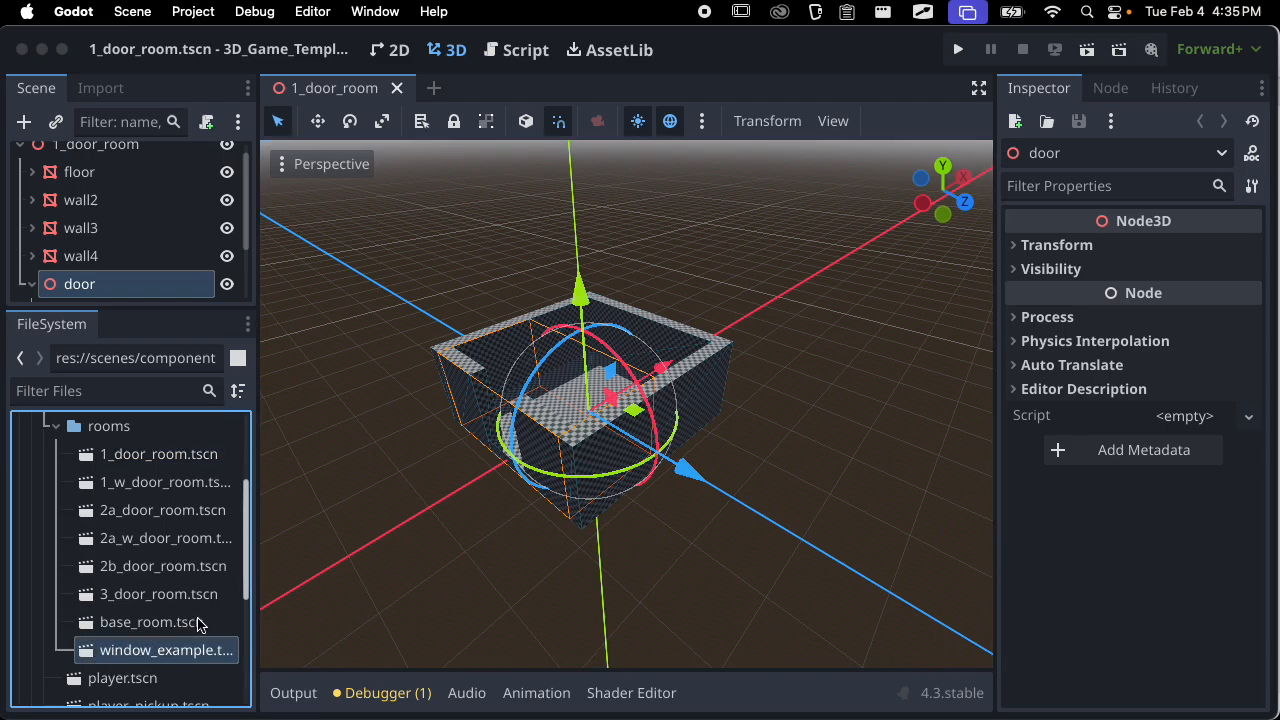
double_click(172, 656)
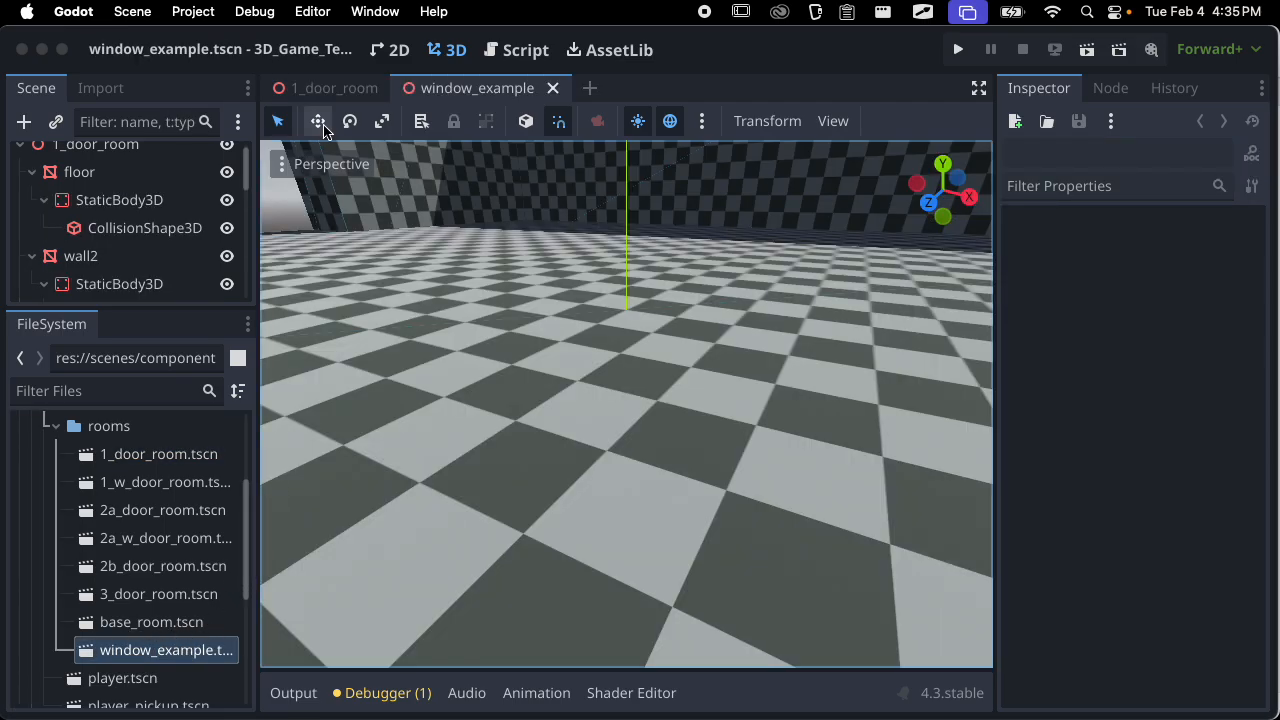
scroll(557, 332, "down", 15)
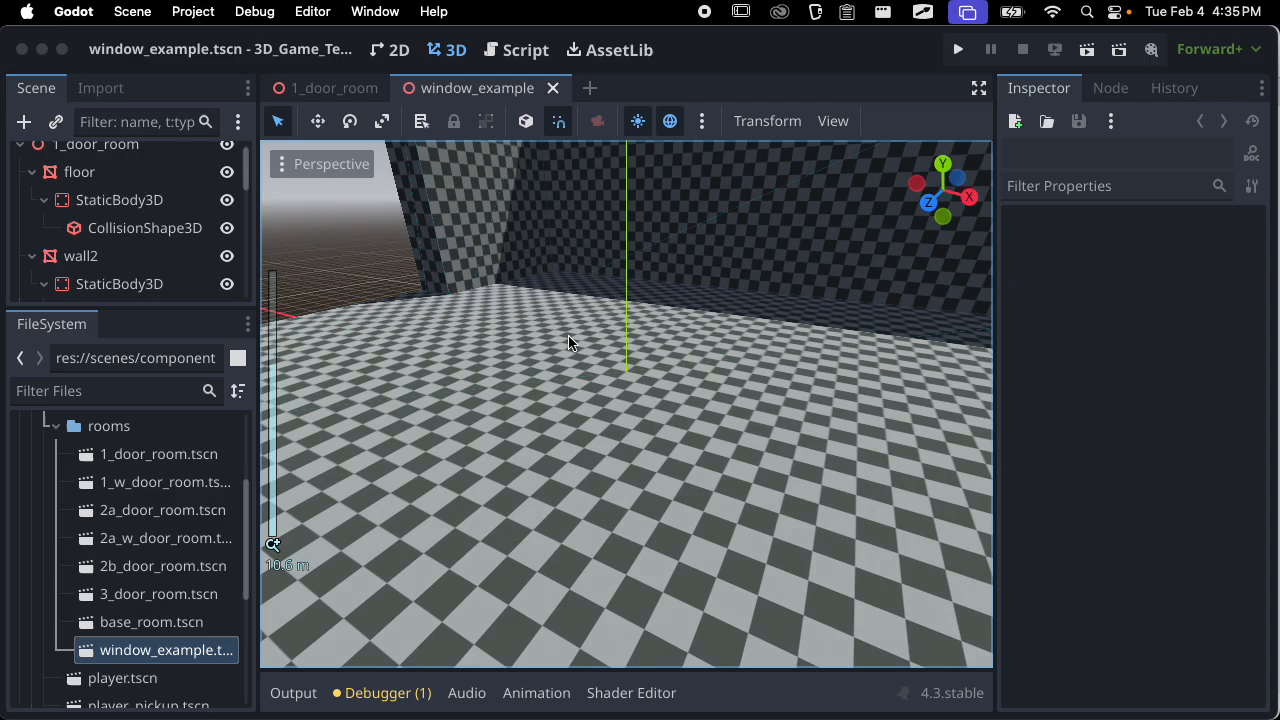
scroll(580, 346, "up", 2)
middle_click_drag(580, 346, 592, 335)
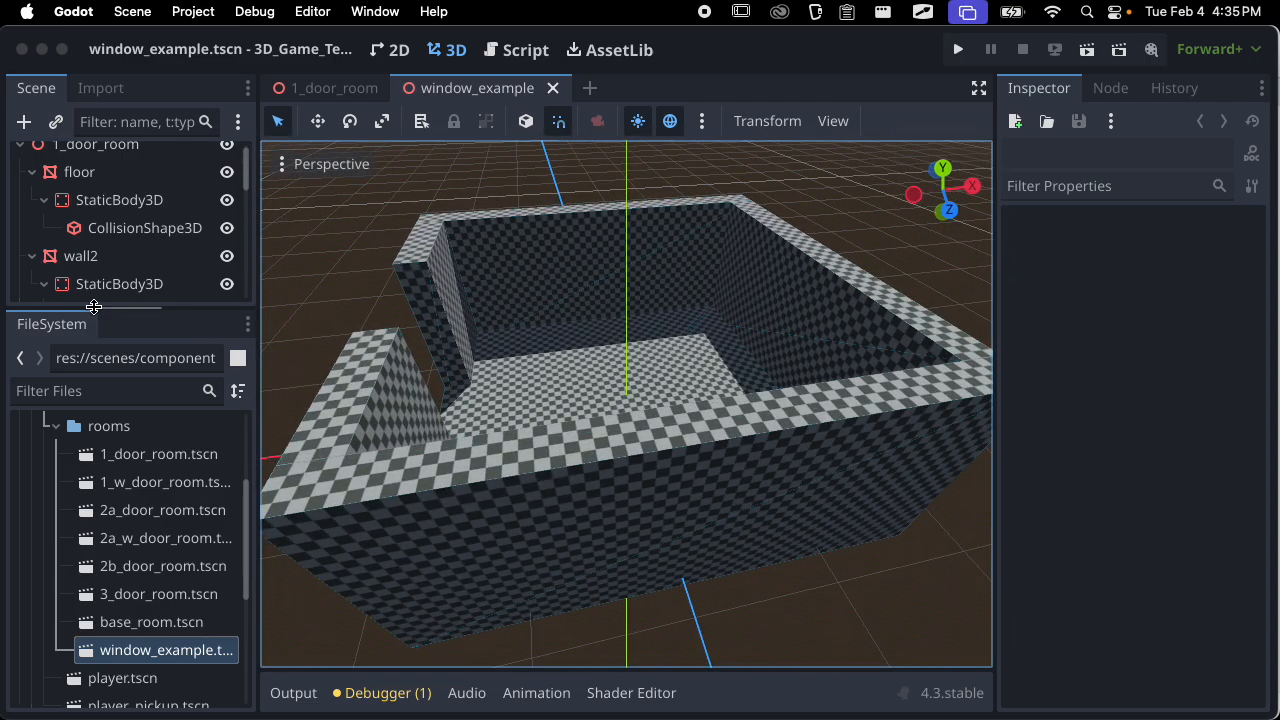
Enlarge the scene tree area and collapse the floor, wall2, wall3, wall4 and door nodes.
left_click_drag(106, 312, 149, 536)
scroll(86, 225, "up", 1)
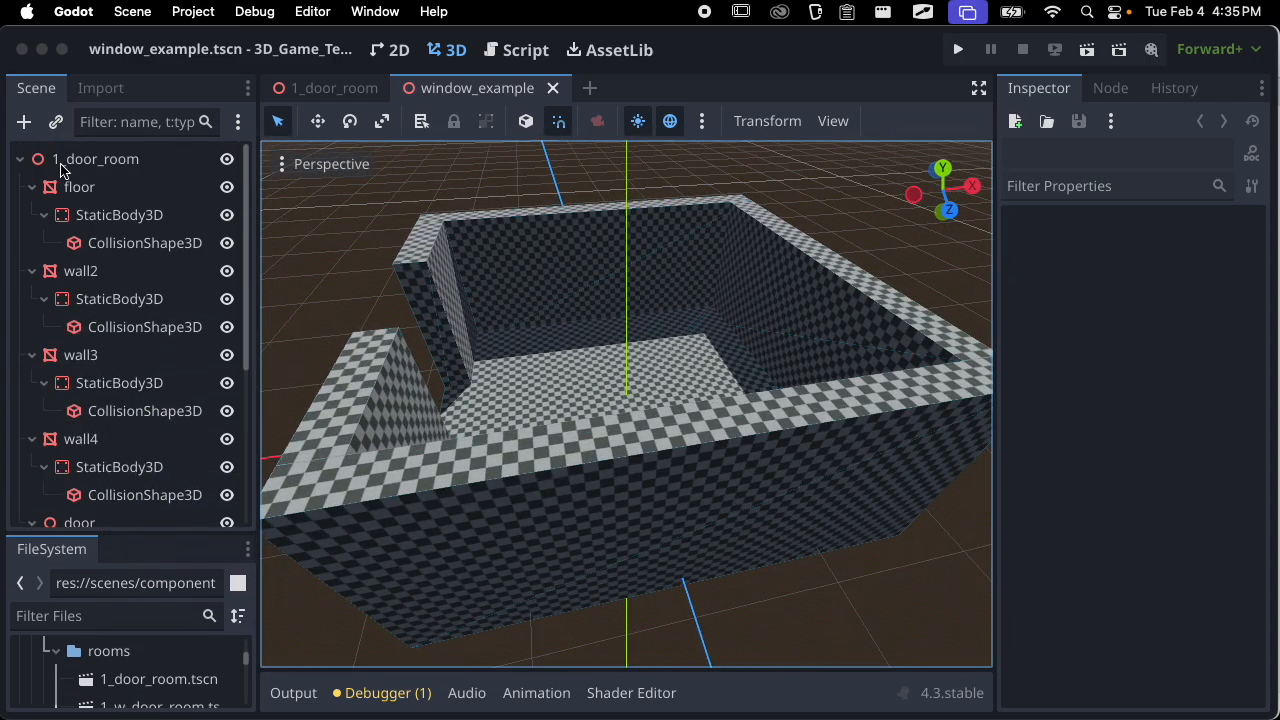
left_click(33, 185)
left_click(32, 215)
left_click(32, 243)
left_click(32, 271)
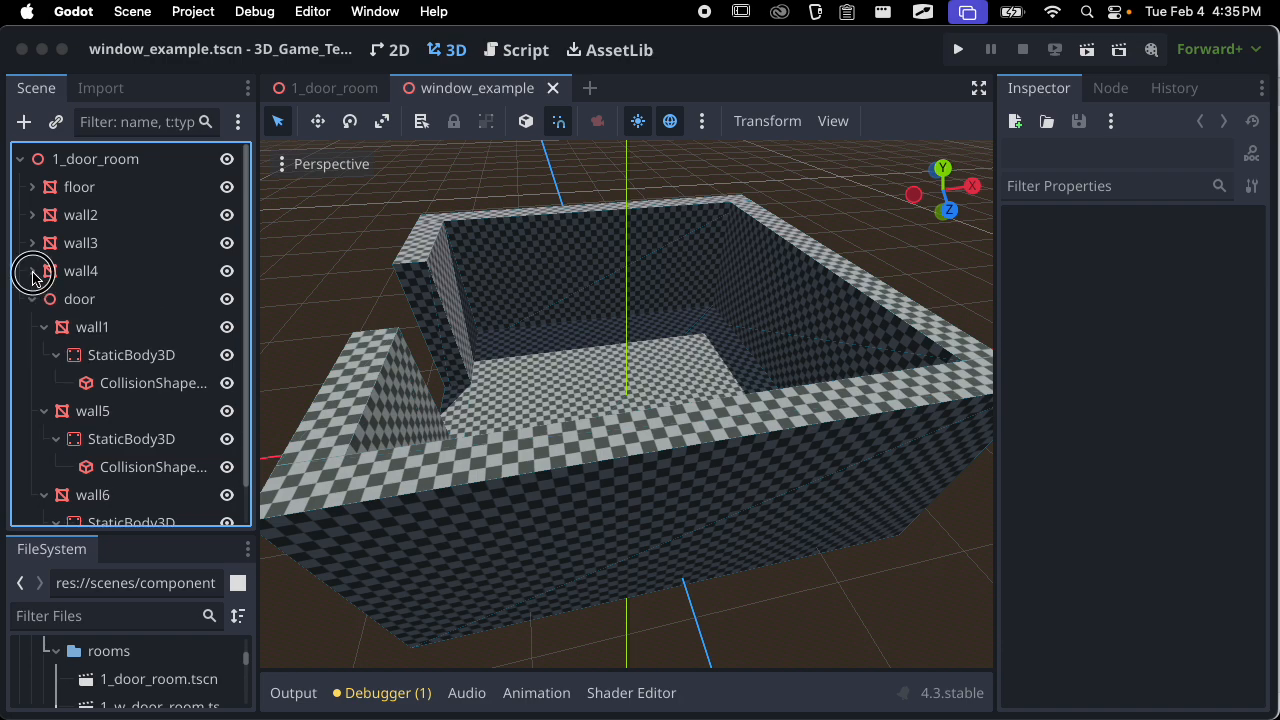
left_click(32, 299)
Rename the root node to window_example and save the scene.
left_click(86, 160)
left_click(100, 163)
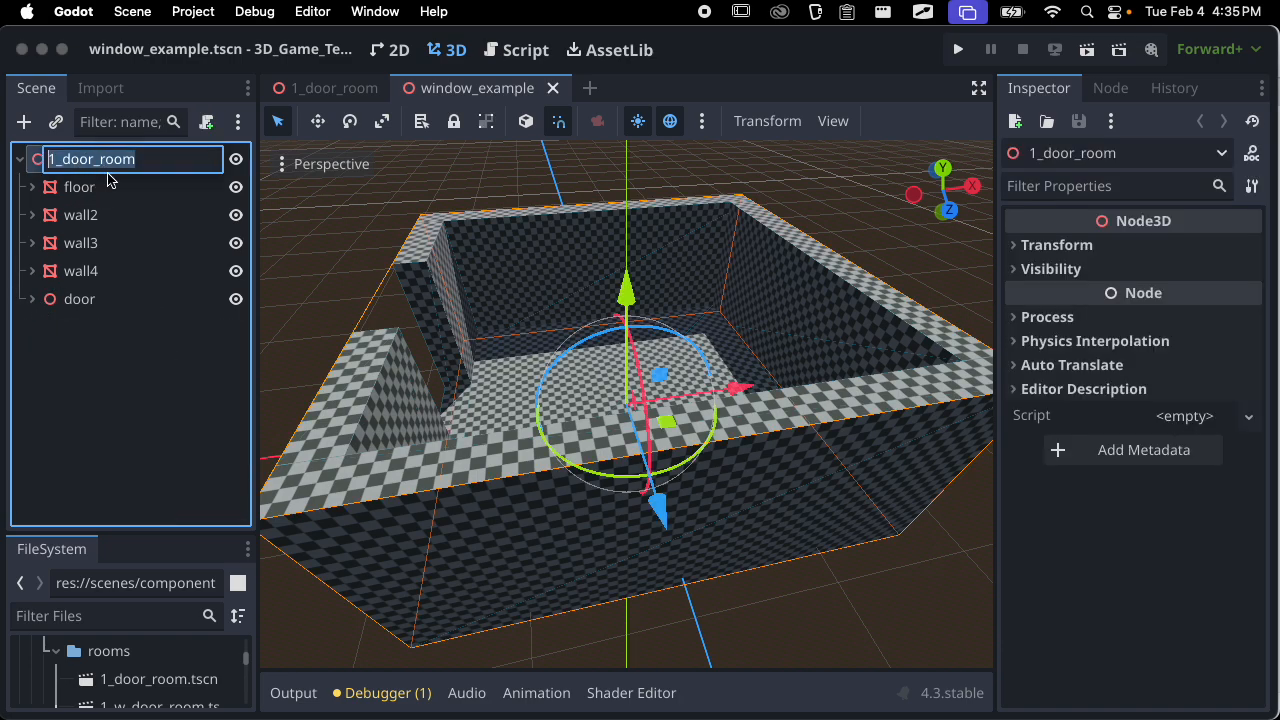
type("window_example")
key("Return")
key("ctrl+s")
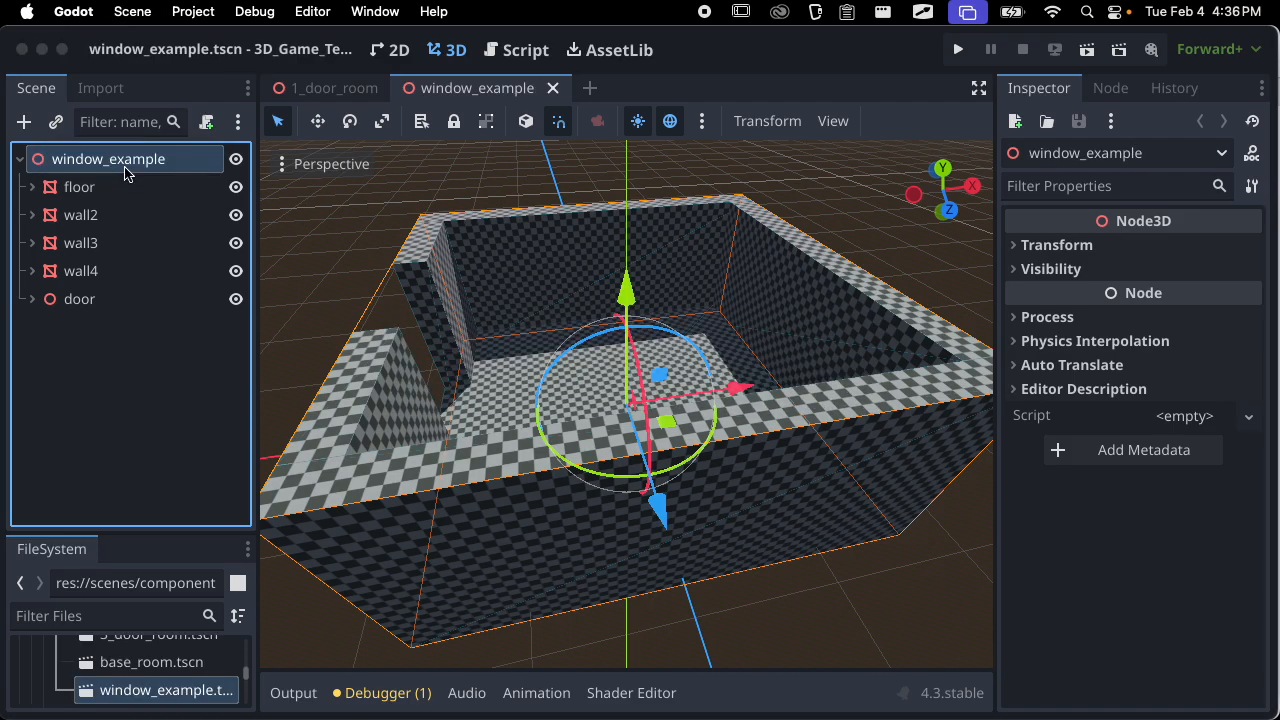
Examine the room from the doorway side and from above to compare its walls.
middle_click_drag(564, 448, 849, 310)
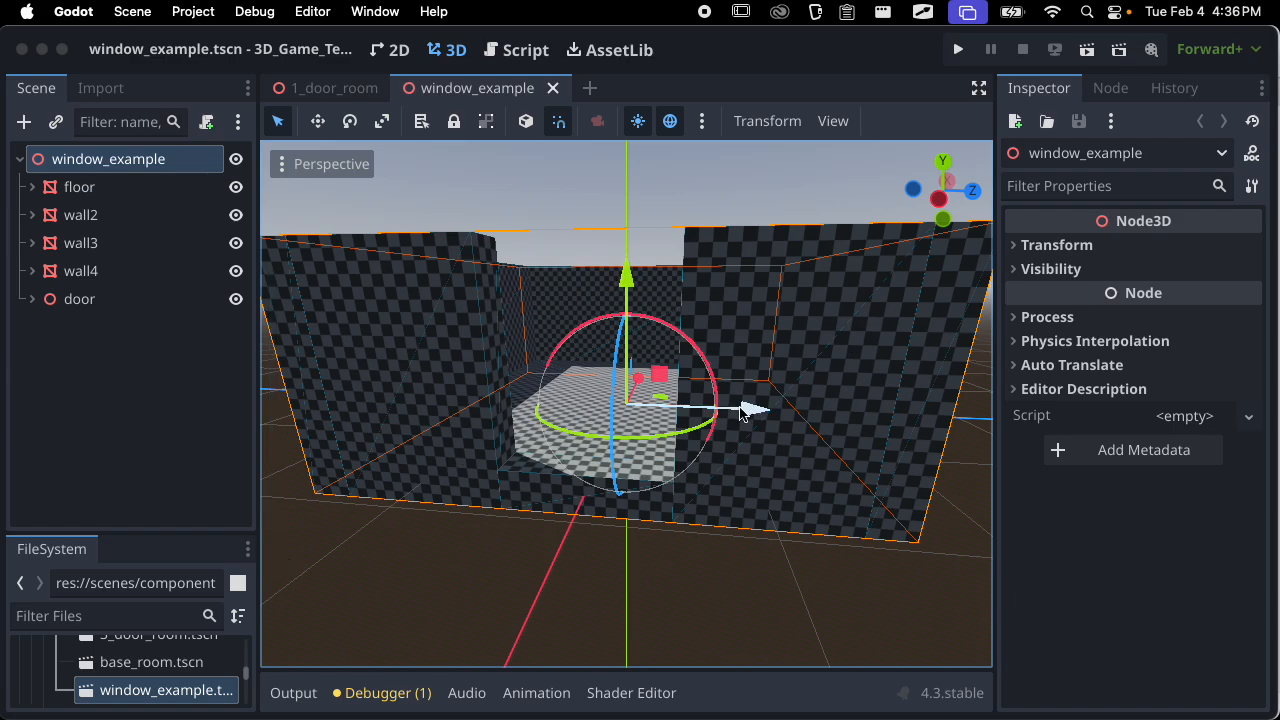
scroll(740, 410, "down", 10)
middle_click_drag(740, 410, 709, 488)
scroll(693, 472, "up", 5)
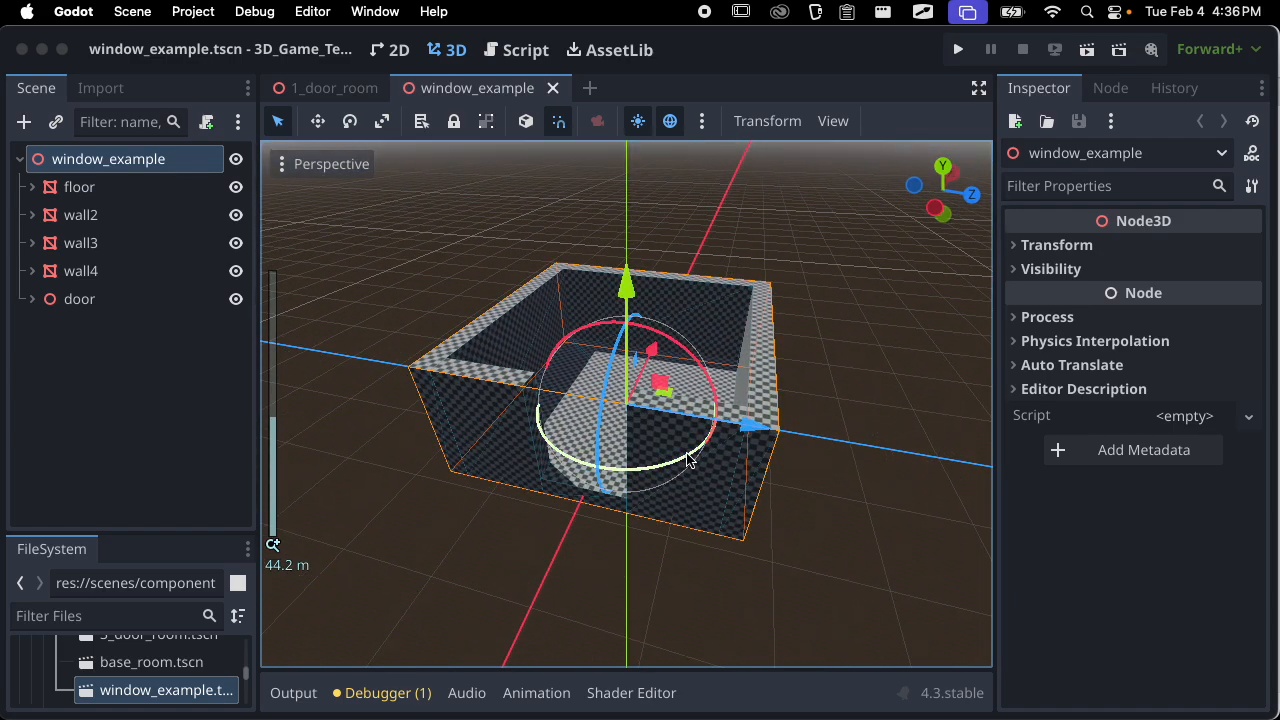
scroll(688, 458, "up", 1)
middle_click_drag(688, 458, 640, 430)
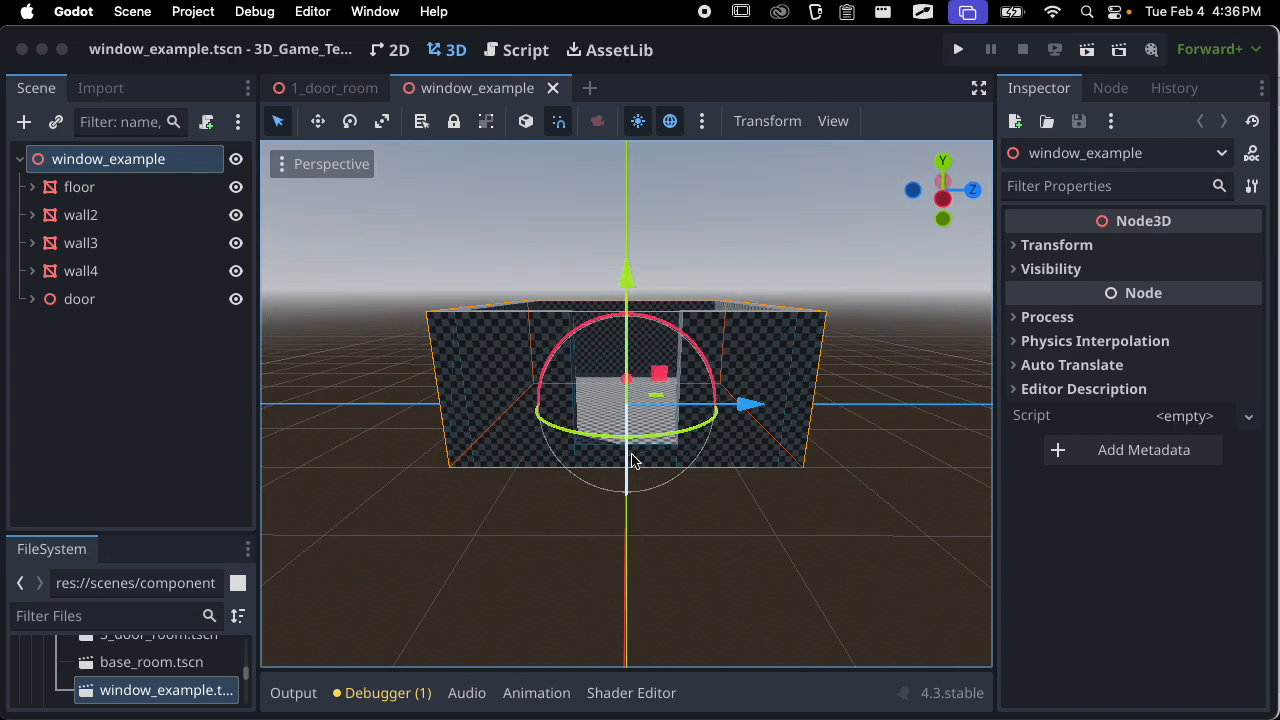
scroll(664, 420, "down", 1)
middle_click_drag(664, 420, 731, 297)
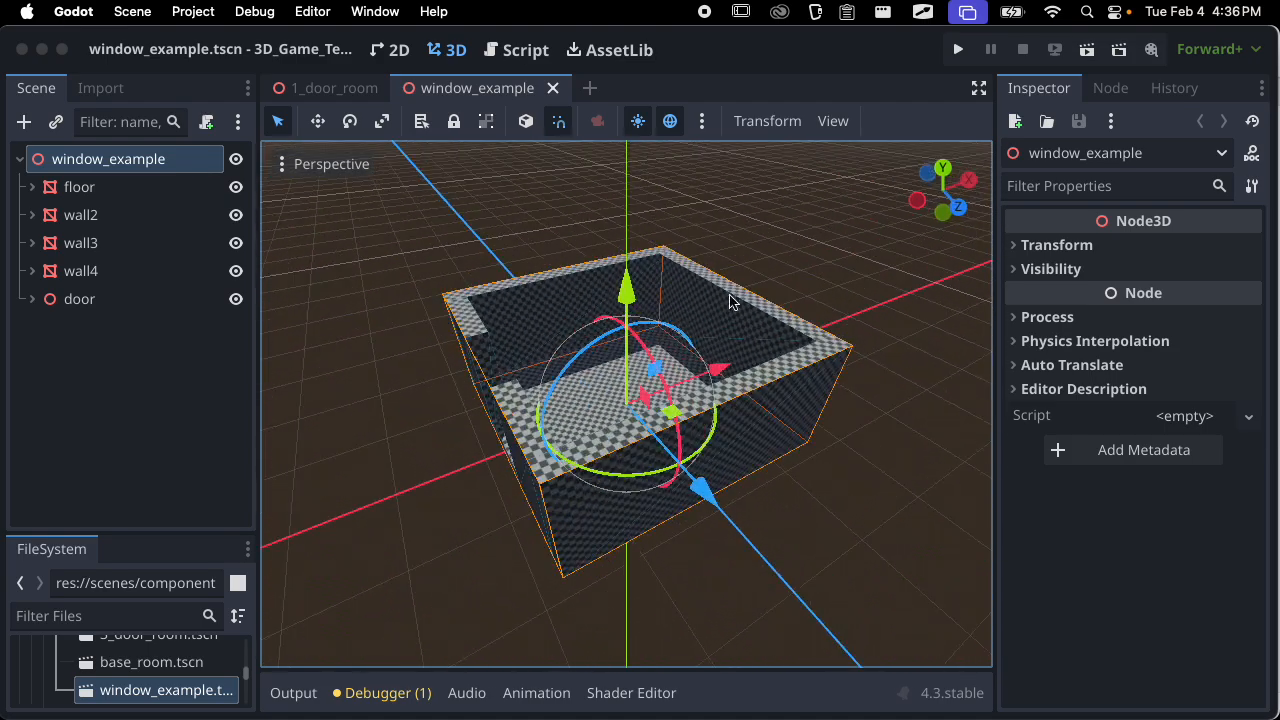
Delete the wall2 node opposite the doorway with its children, and save the scene.
left_click(749, 314)
middle_click_drag(818, 428, 590, 388)
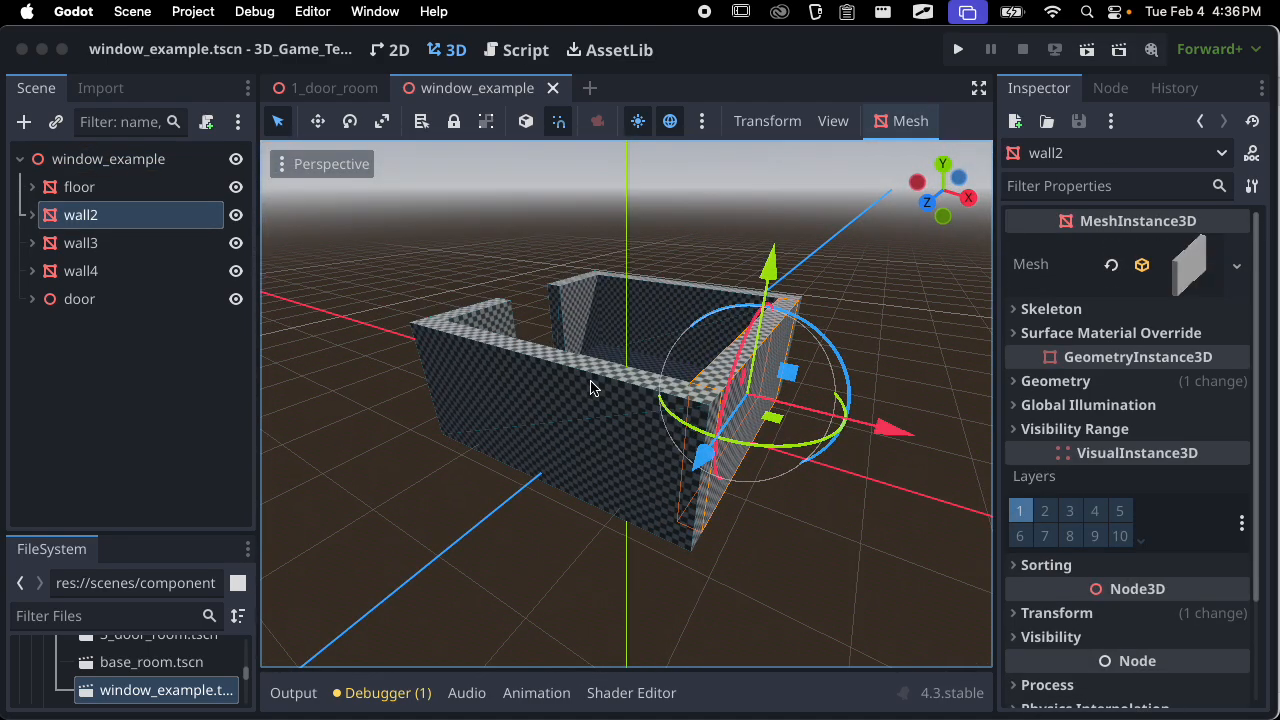
left_click(95, 215)
key("Delete")
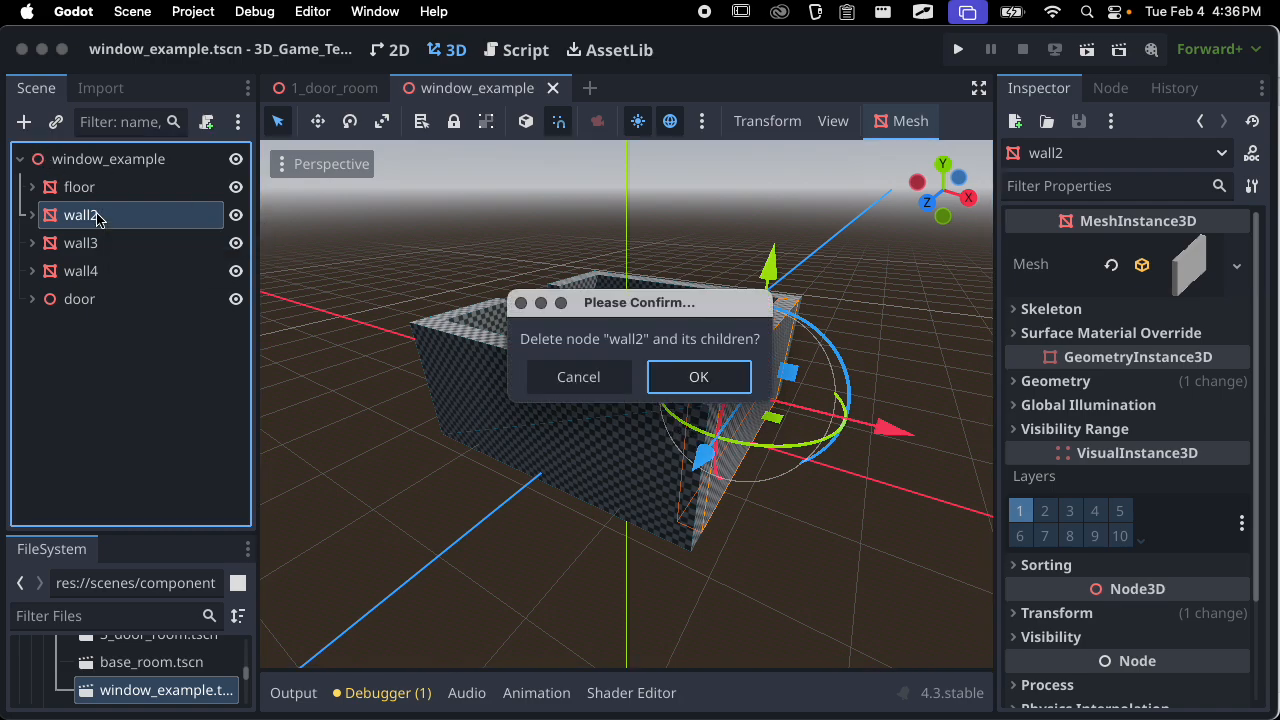
key("Return")
key("super+s")
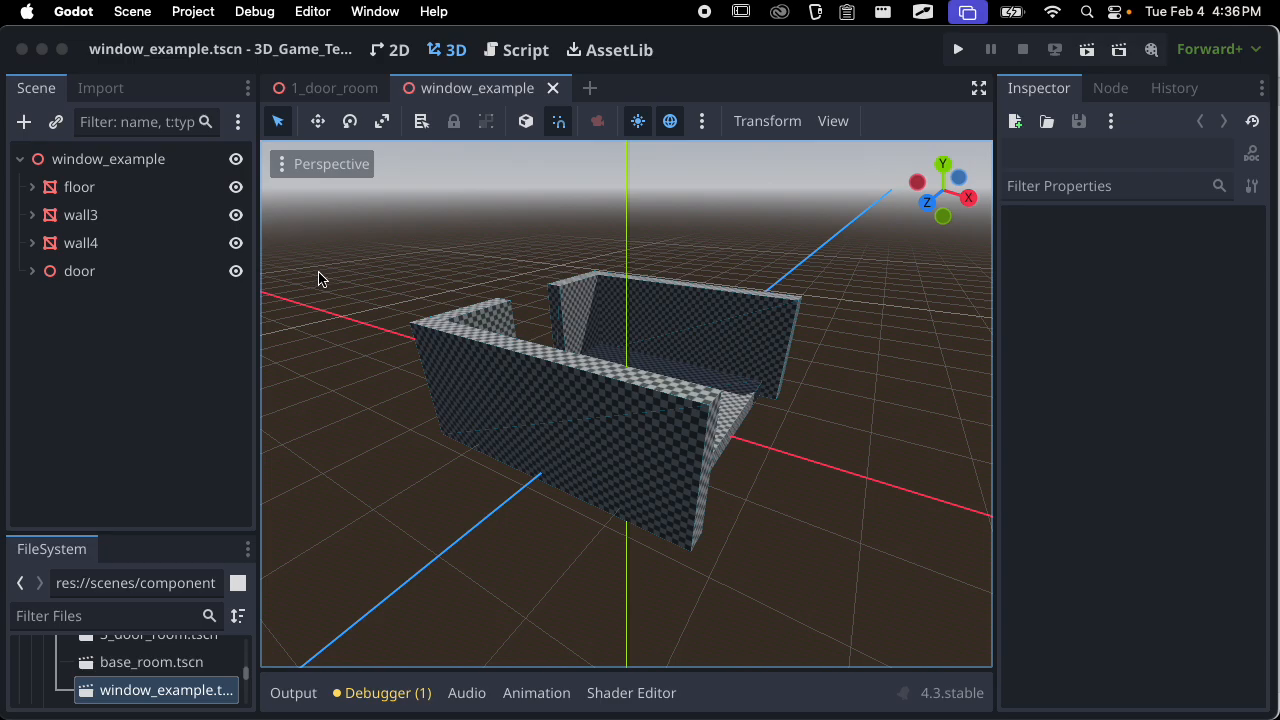
Duplicate the door node with its wall pieces.
left_click(80, 243)
left_click(112, 273)
middle_click_drag(640, 400, 938, 406)
scroll(358, 369, "up", 2)
middle_click_drag(358, 369, 310, 374)
right_click(103, 277)
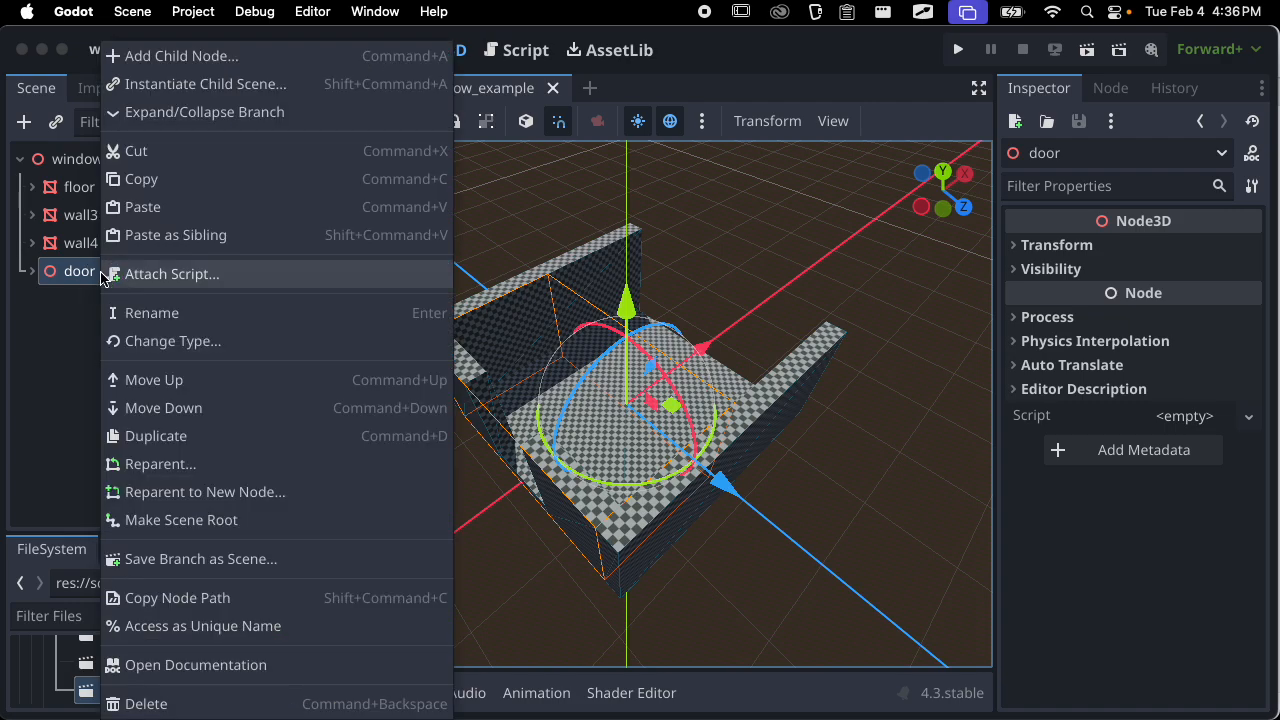
left_click(176, 435)
left_click(32, 299)
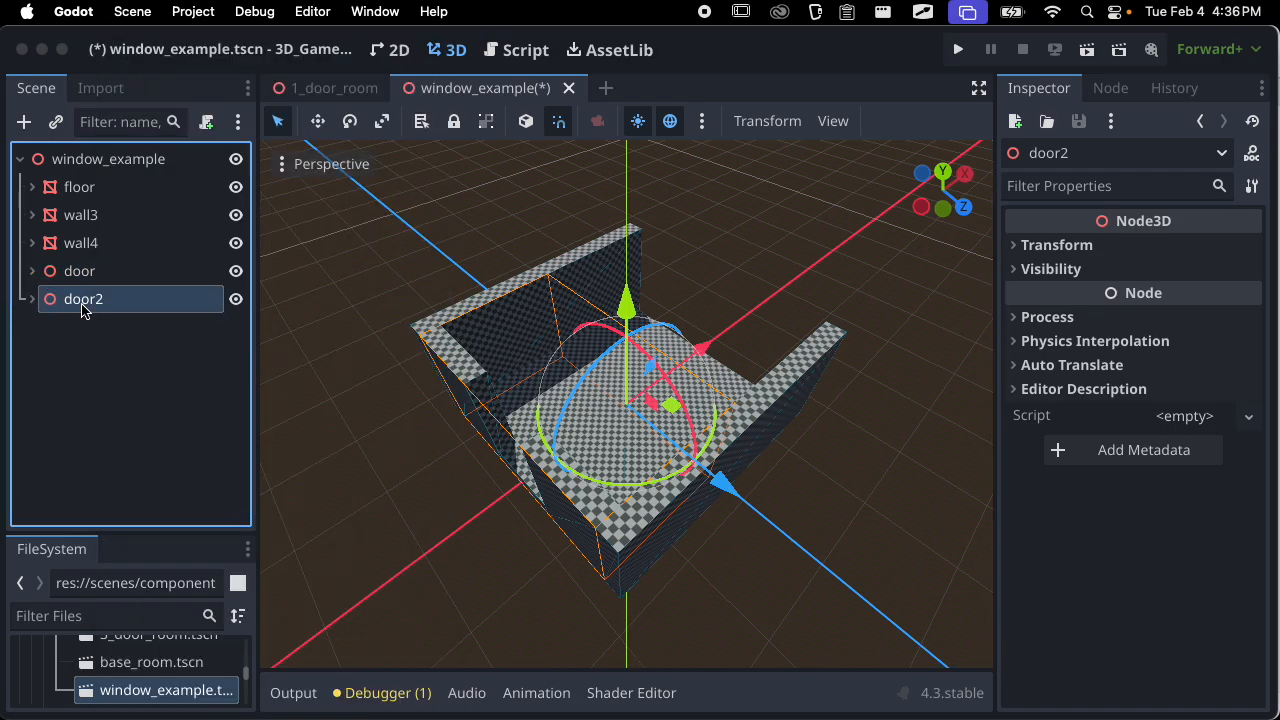
Rename the duplicated door node to window and save the scene.
double_click(87, 302)
type("window")
key("Return")
key("ctrl+s")
middle_click_drag(520, 491, 560, 495)
left_click_drag(591, 486, 664, 320)
middle_click_drag(651, 437, 746, 466)
key("super+z")
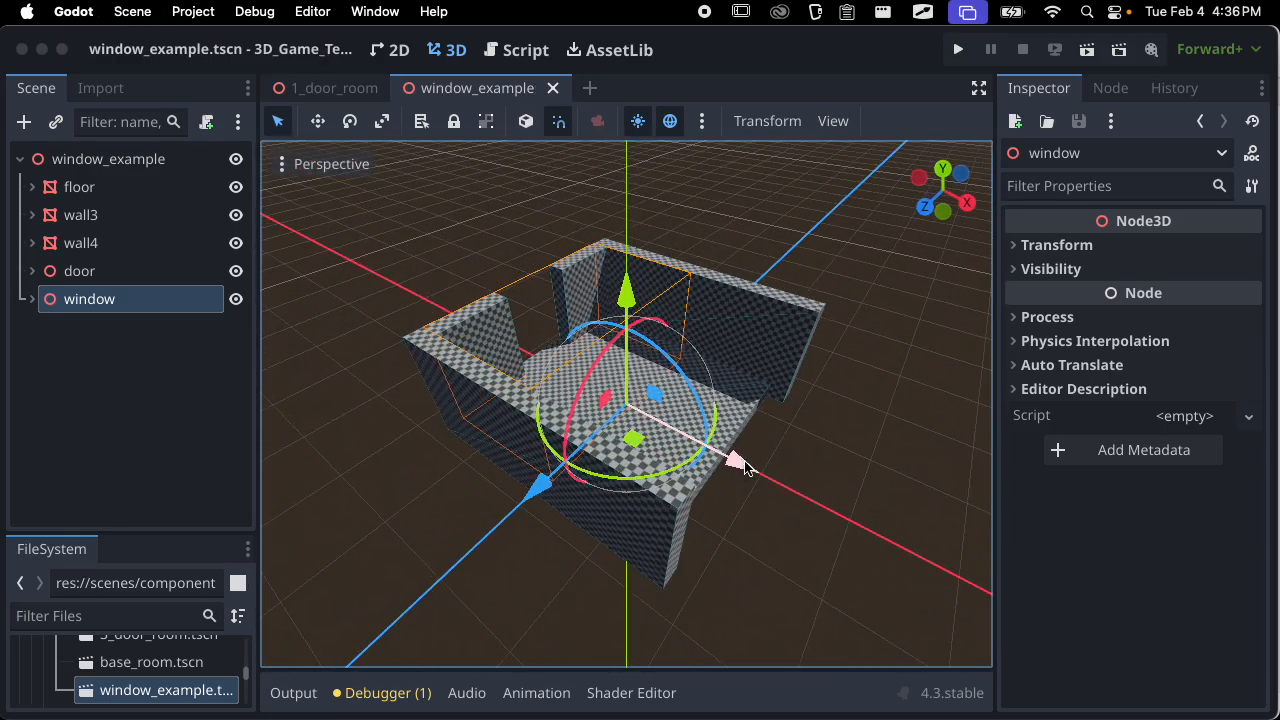
left_click_drag(746, 466, 1100, 614)
middle_click_drag(837, 509, 784, 474)
key("super+z")
Rotate the window node about the vertical axis so its walls close the room's open side opposite the door.
left_click_drag(570, 477, 700, 324)
middle_click_drag(810, 455, 620, 463)
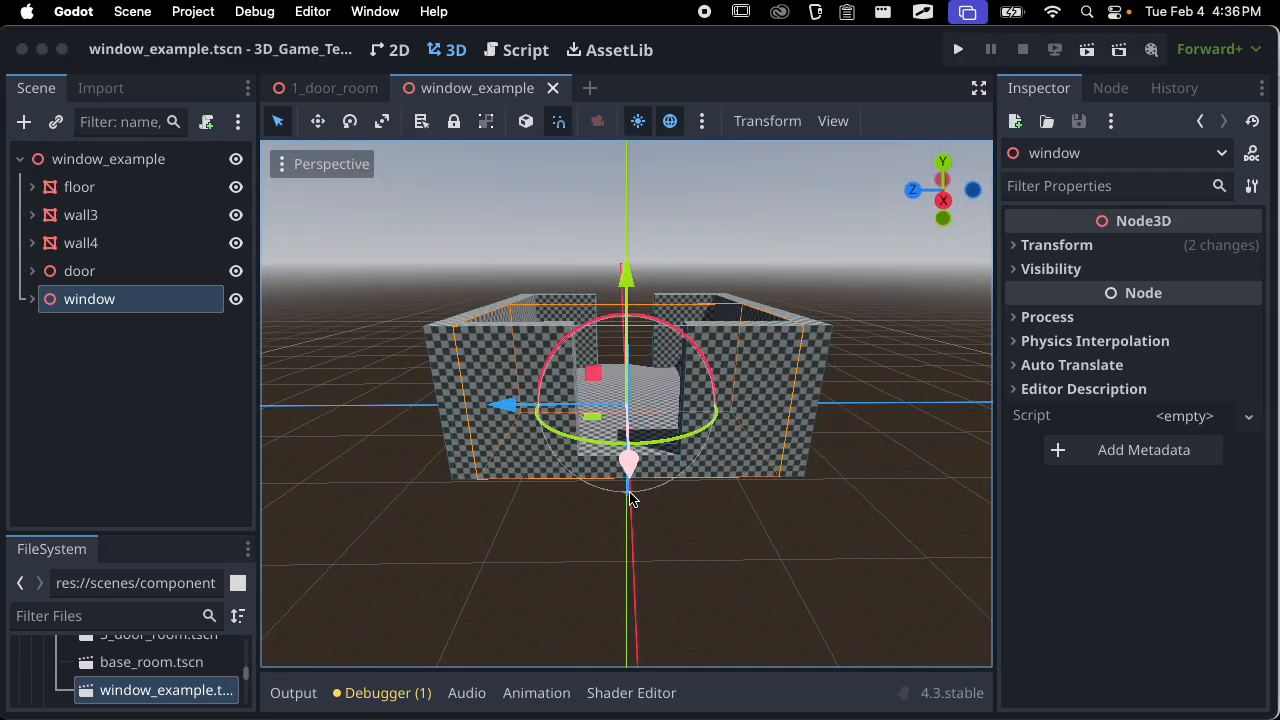
left_click(163, 347)
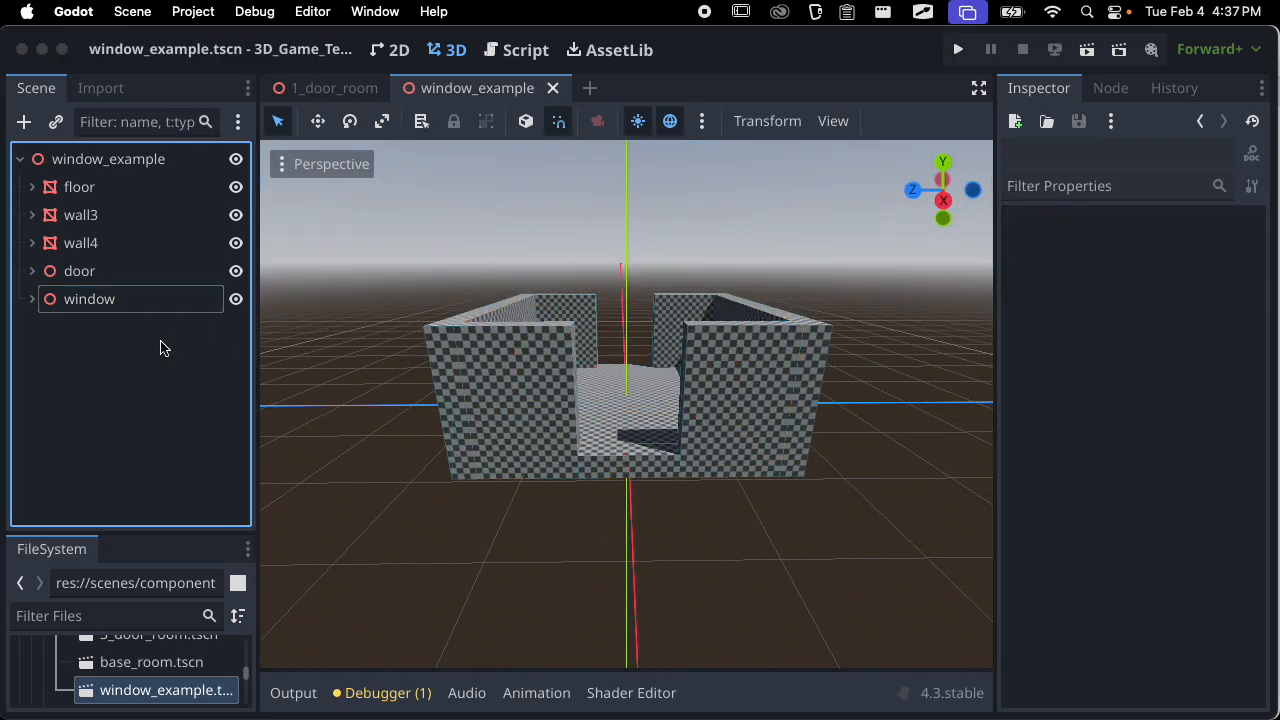
Expand the window node and collapse its wall1, wall5 and wall6 children.
left_click(32, 299)
left_click(44, 327)
left_click(44, 355)
left_click(44, 383)
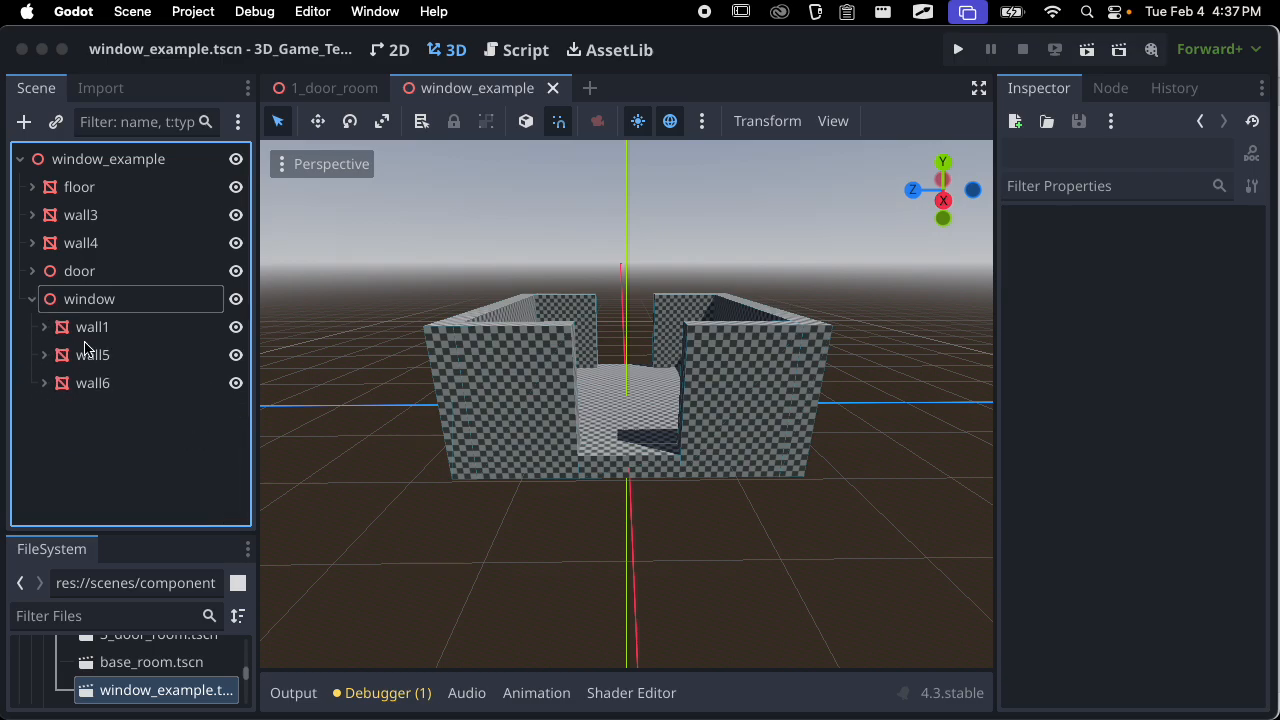
Select wall5, the low piece in the window node's opening, and open its mesh properties.
left_click(92, 330)
left_click(100, 355)
middle_click_drag(408, 412, 613, 440)
scroll(463, 377, "up", 2)
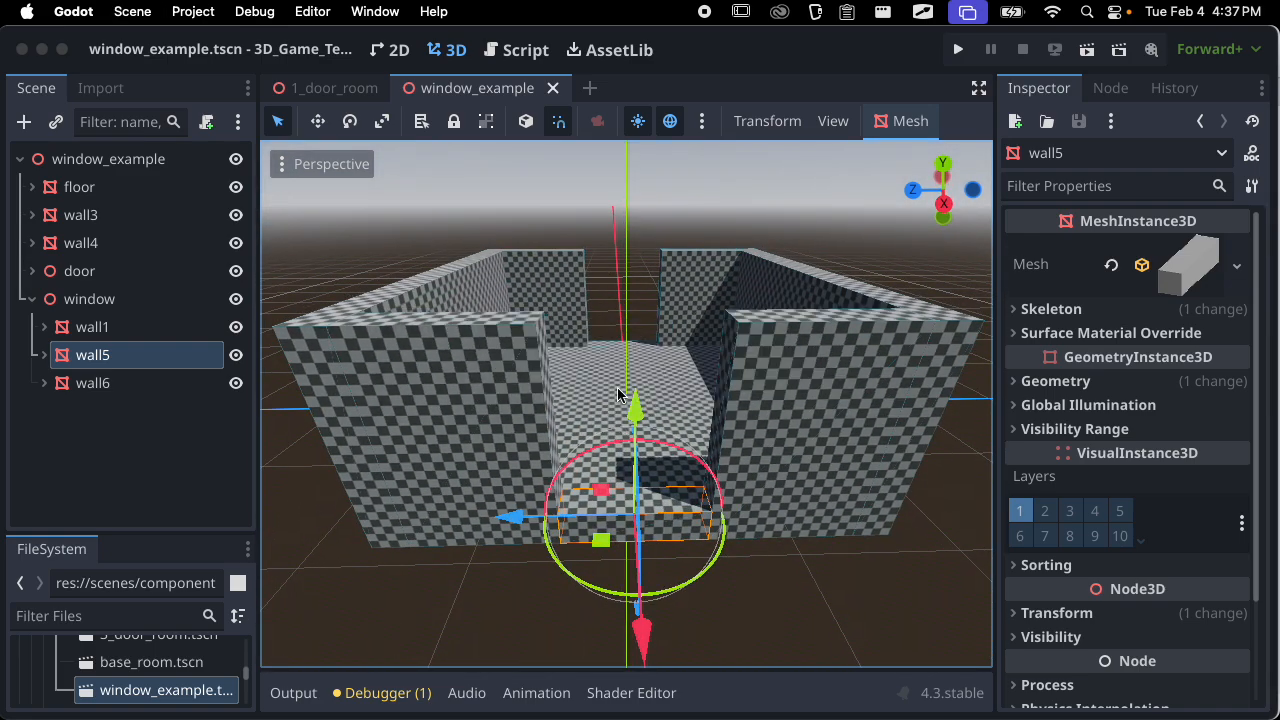
middle_click_drag(617, 393, 598, 381)
left_click(125, 365)
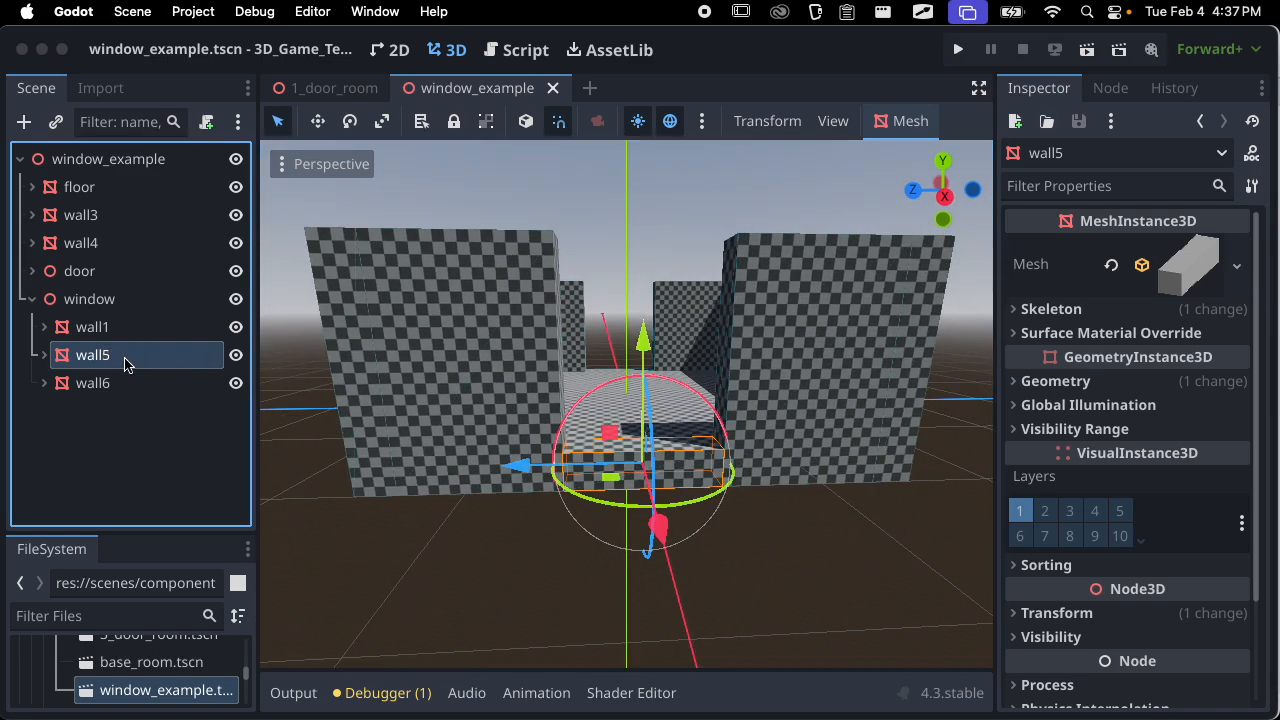
left_click(1190, 265)
middle_click_drag(706, 360, 636, 434)
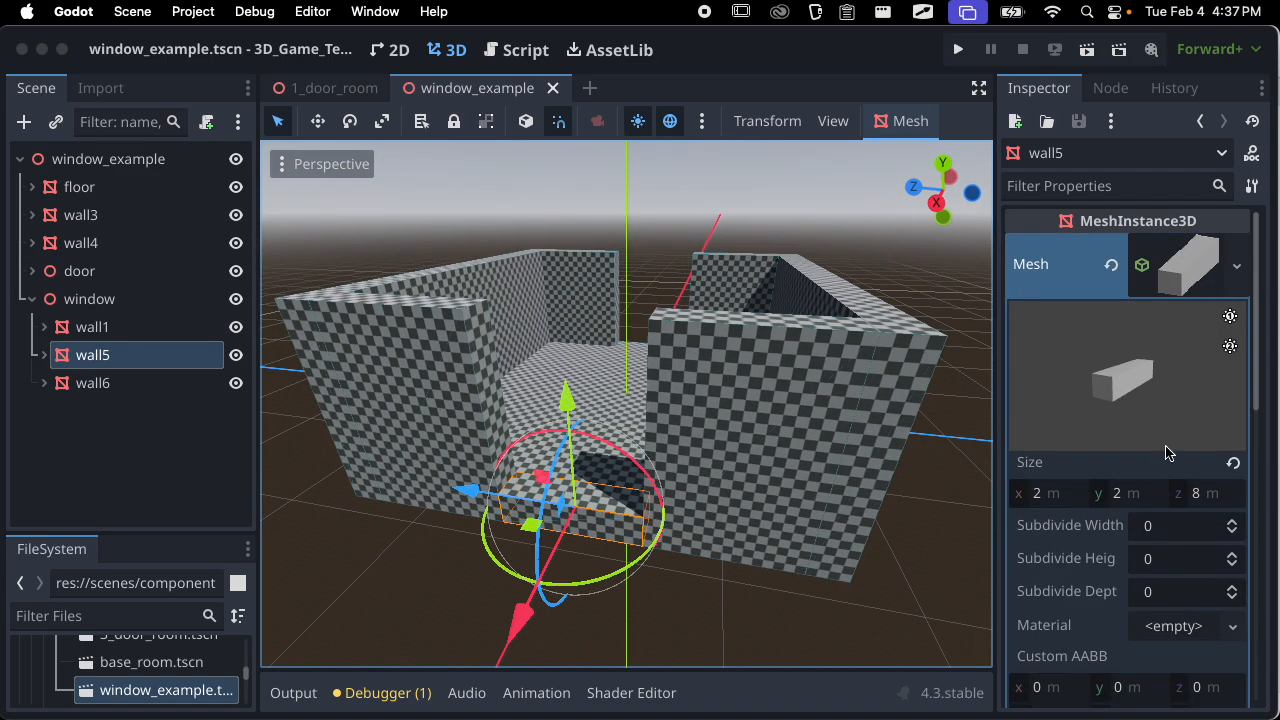
left_click(1145, 494)
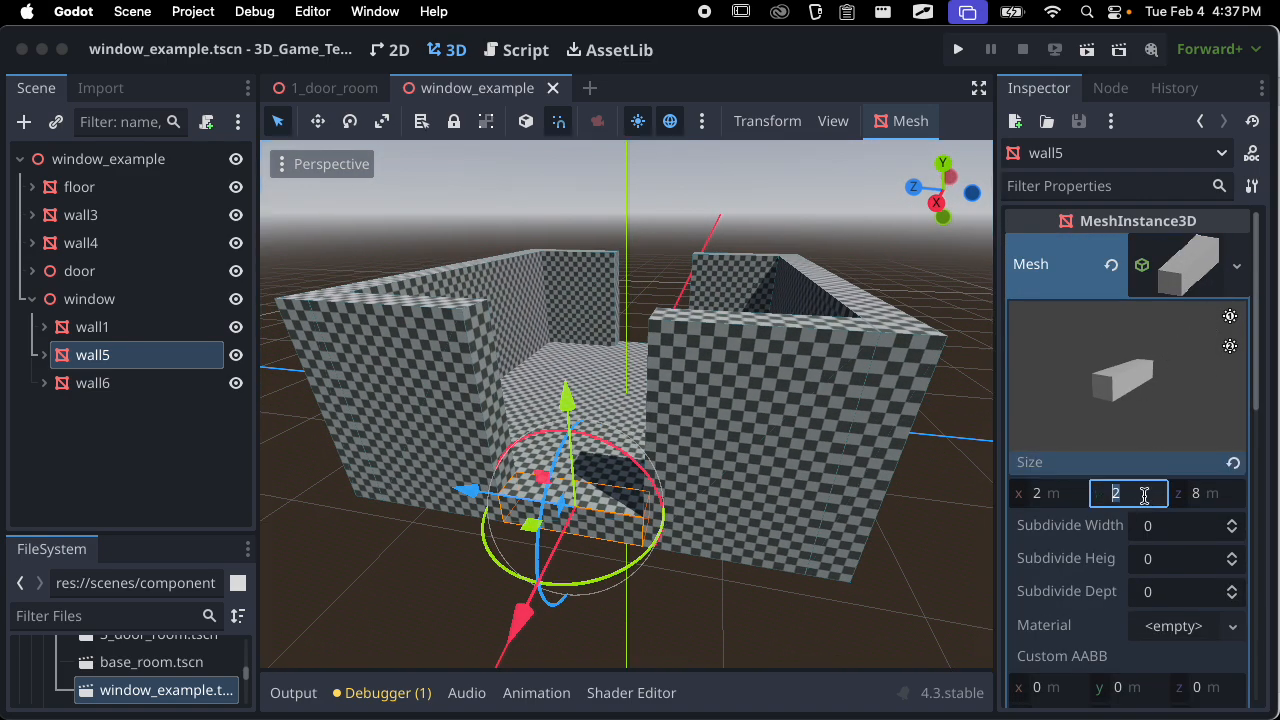
key("Return")
middle_click_drag(882, 507, 782, 506)
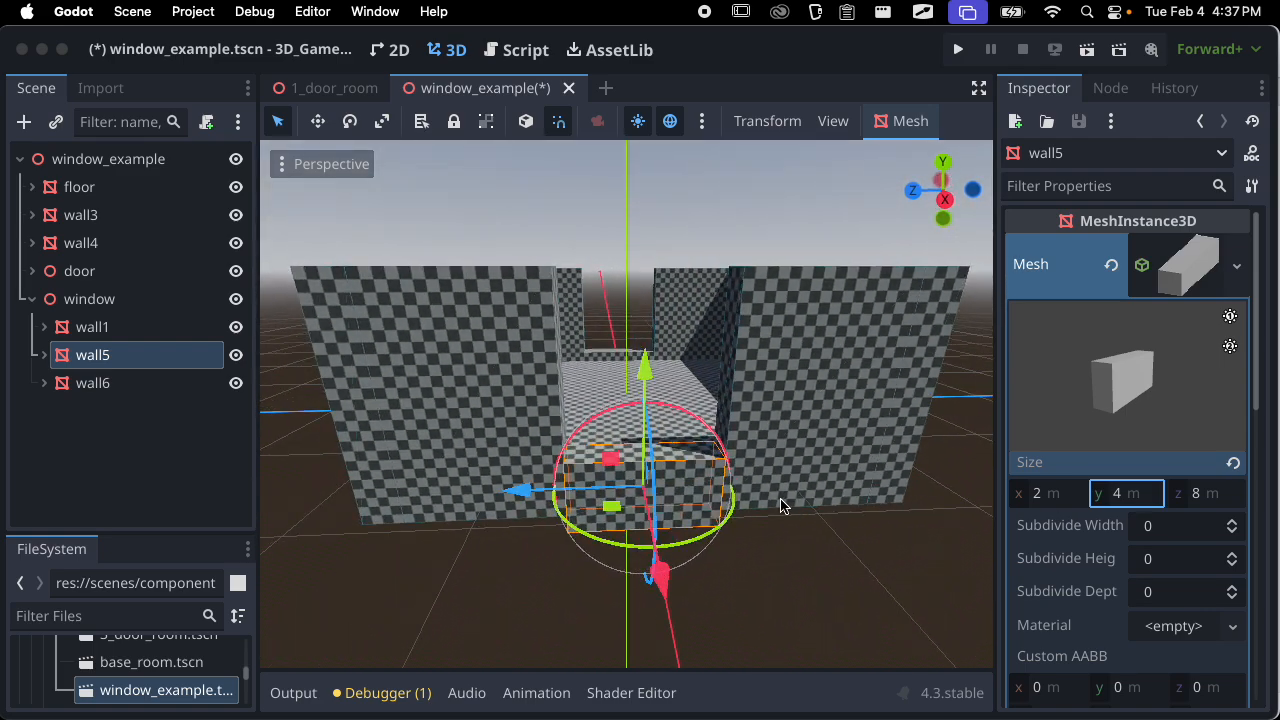
key("super+z")
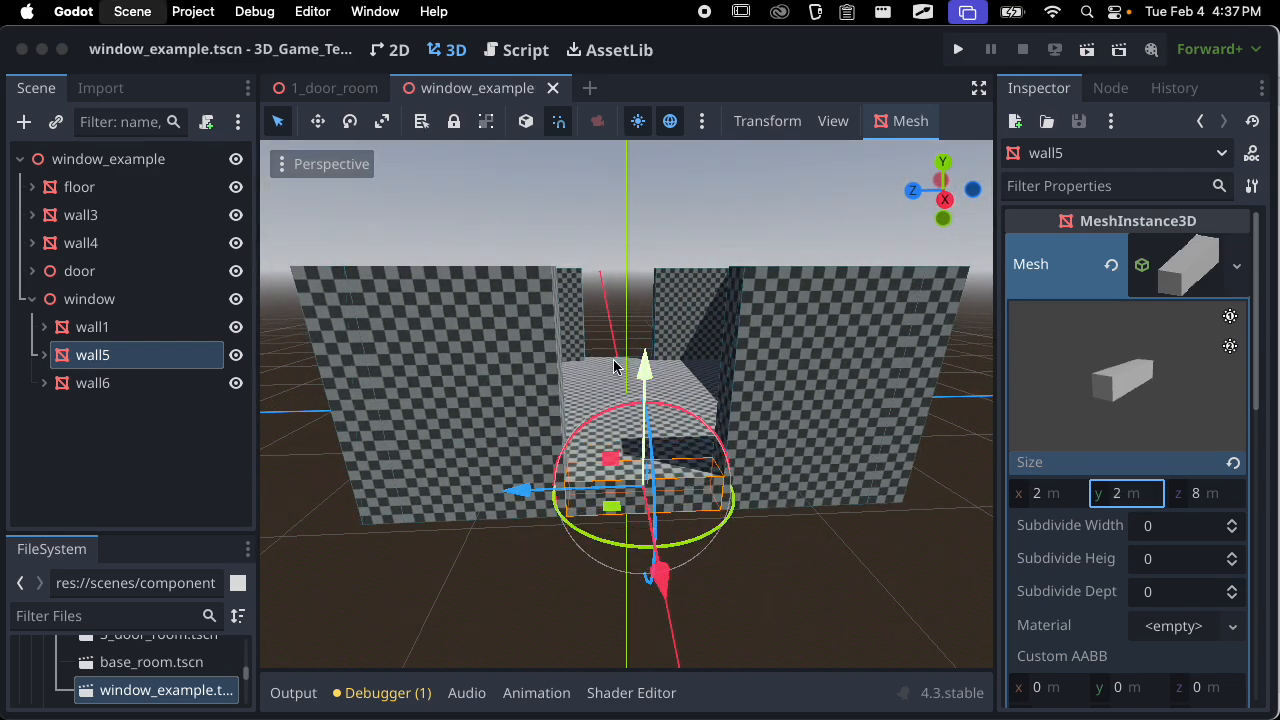
Make wall5's mesh resource unique and save the scene.
left_click(1236, 266)
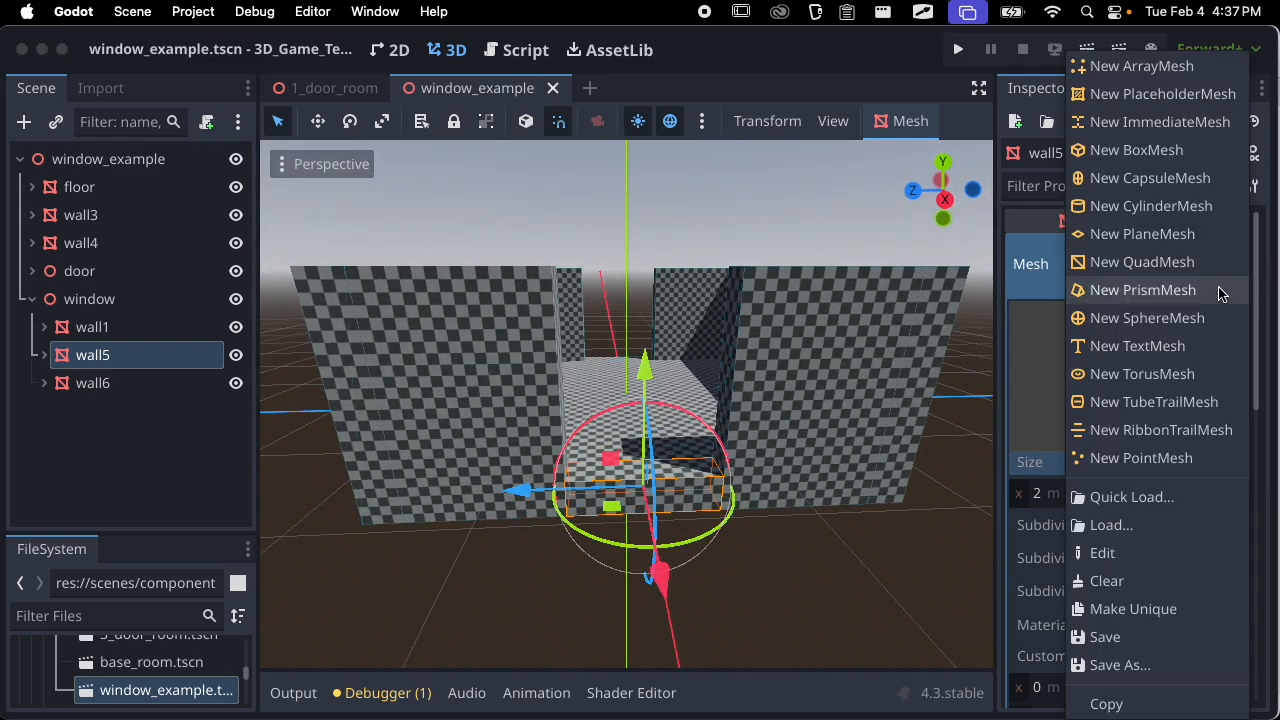
left_click(1163, 603)
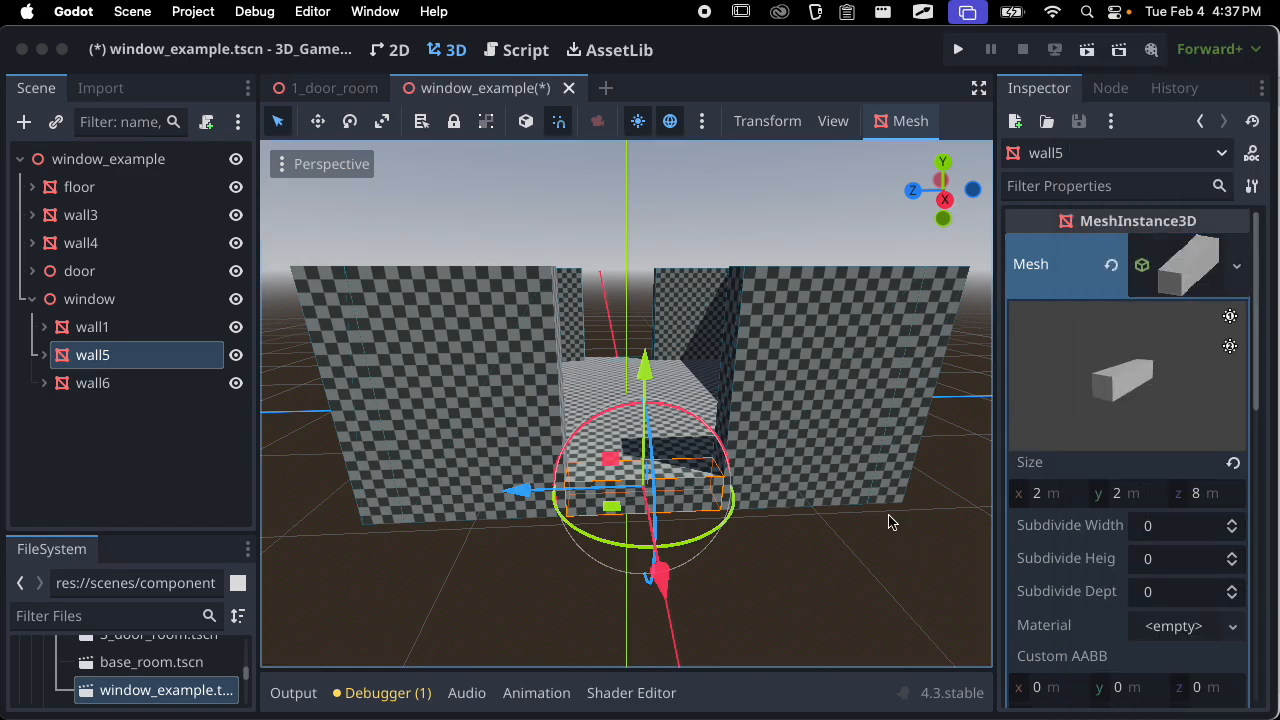
key("super+s")
Set the y size of wall5's mesh to 4 m and save the scene.
left_click(1150, 493)
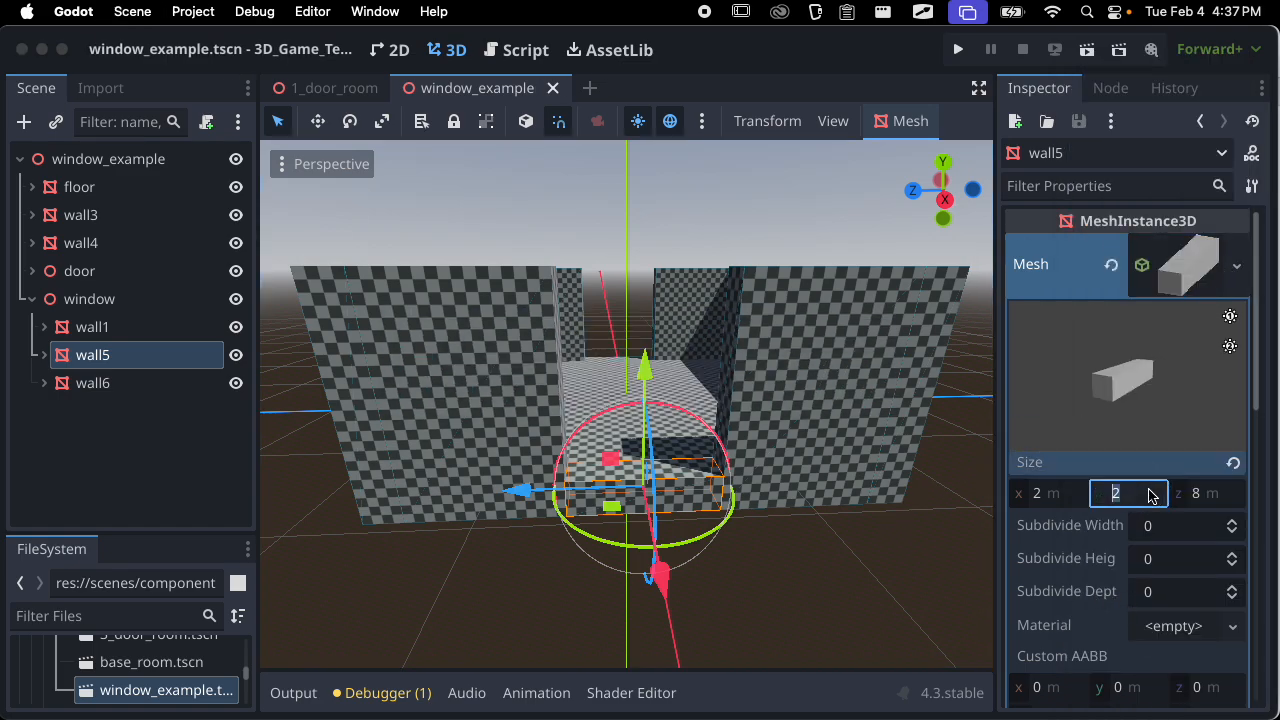
type("4")
key("Return")
key("super+s")
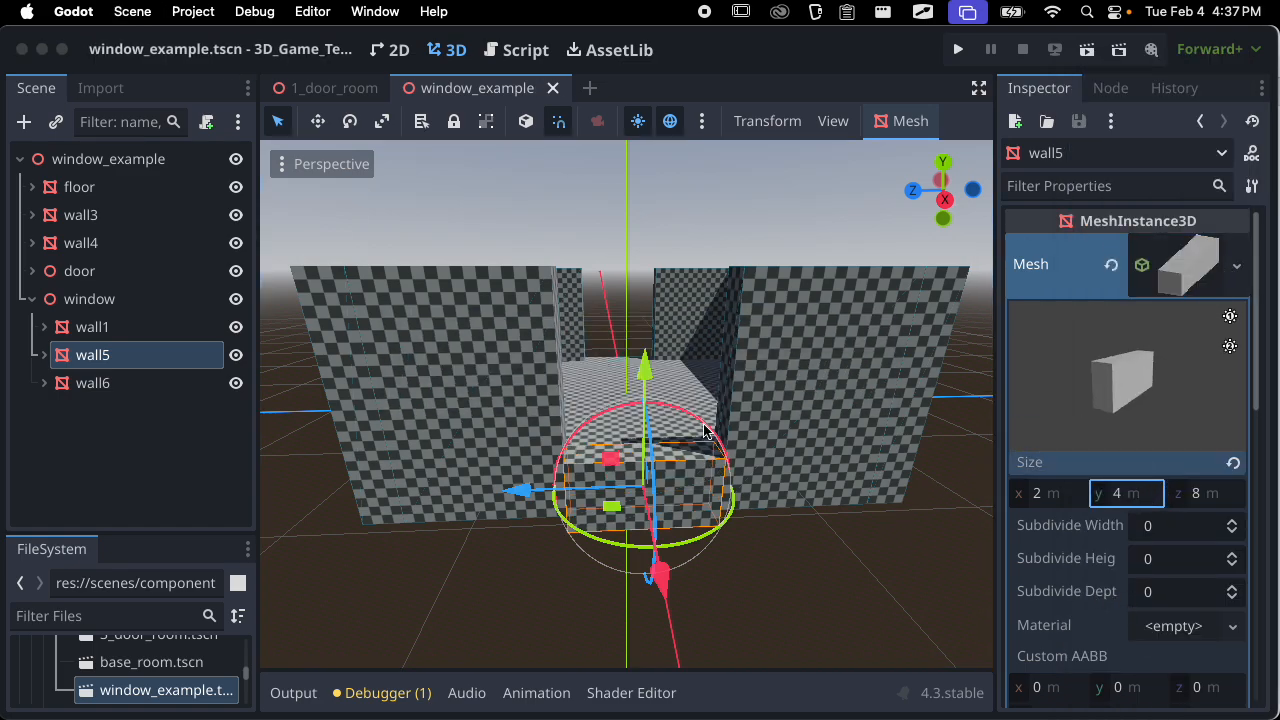
Raise wall5 until its underside is level with the bottom of the neighbouring walls, and save the scene.
middle_click_drag(620, 340, 535, 340)
left_click_drag(523, 309, 525, 288)
middle_click_drag(525, 288, 664, 414)
scroll(664, 414, "up", 4)
scroll(665, 413, "down", 3)
key("super+s")
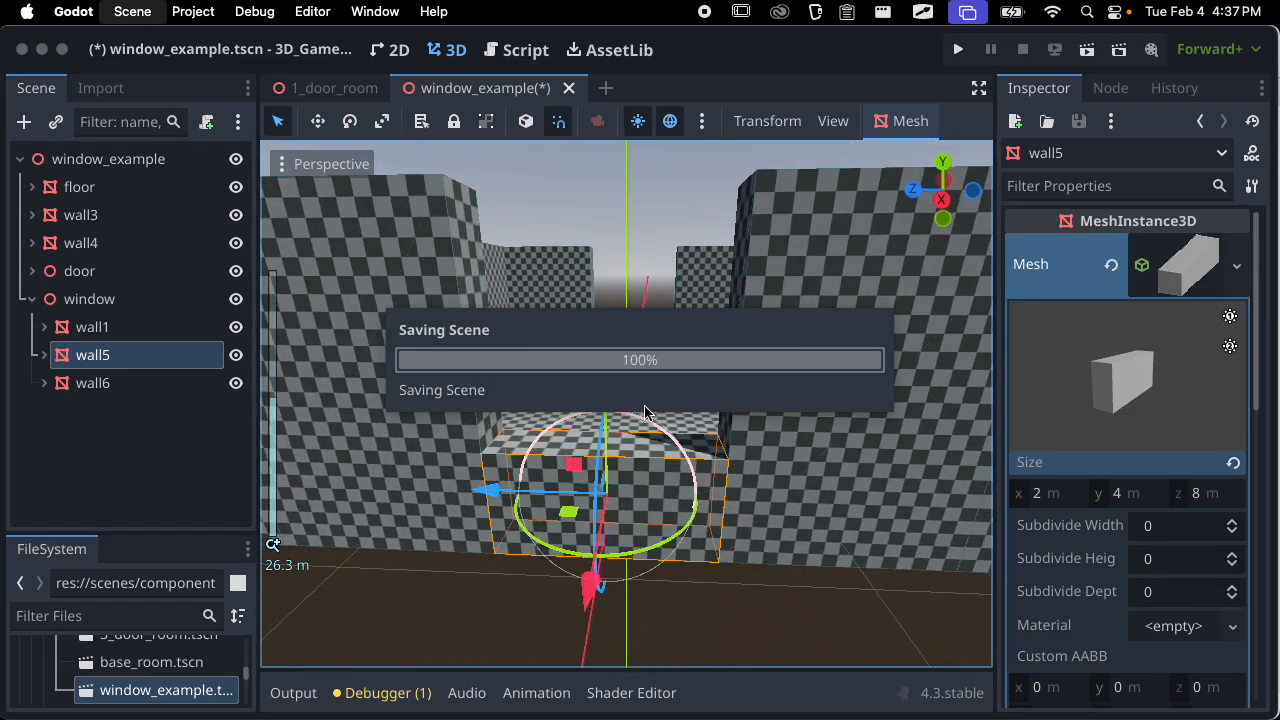
Delete wall5's old StaticBody3D together with its collision shape and save the scene.
left_click(45, 356)
middle_click_drag(650, 450, 625, 356)
scroll(636, 358, "up", 5)
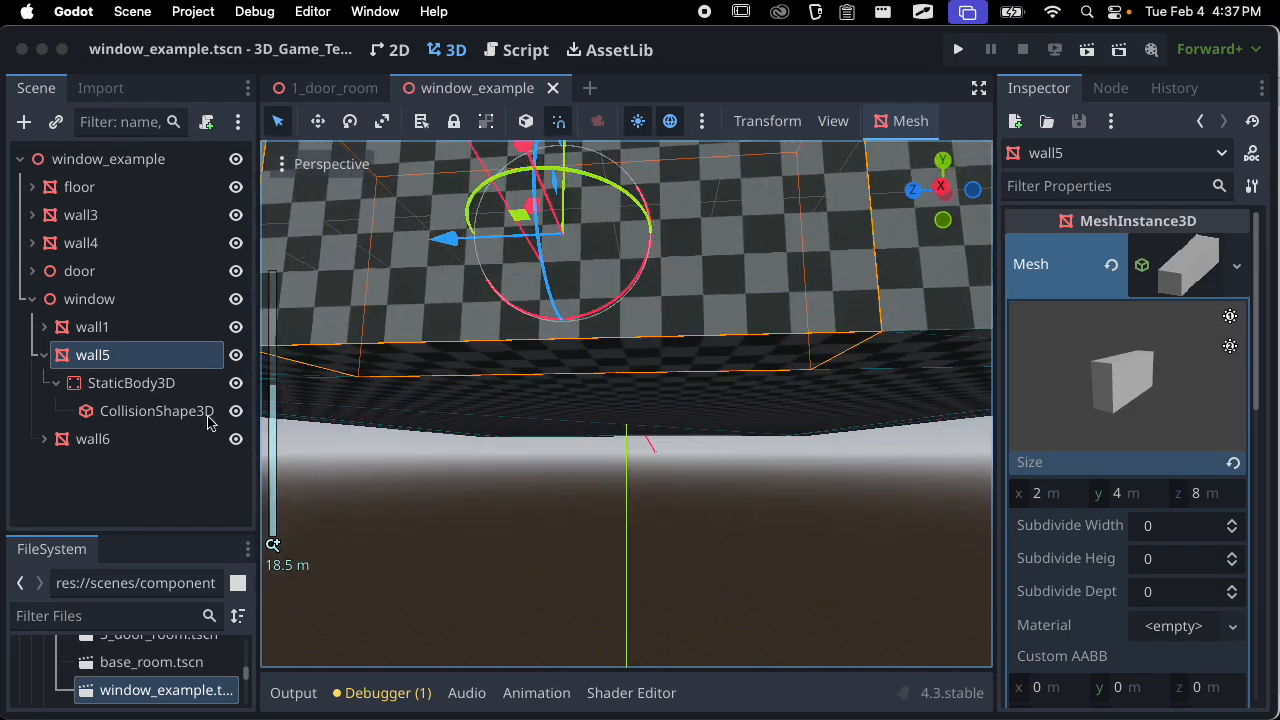
left_click(176, 391)
key("super+BackSpace")
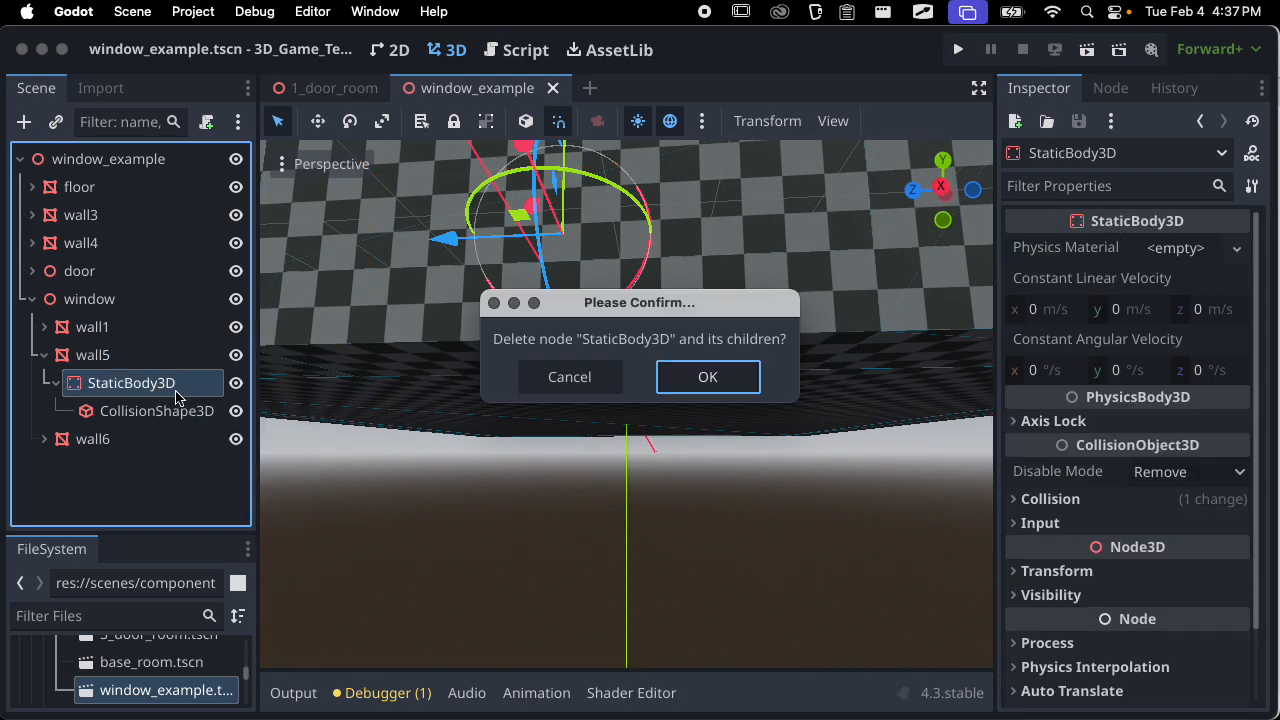
left_click(730, 384)
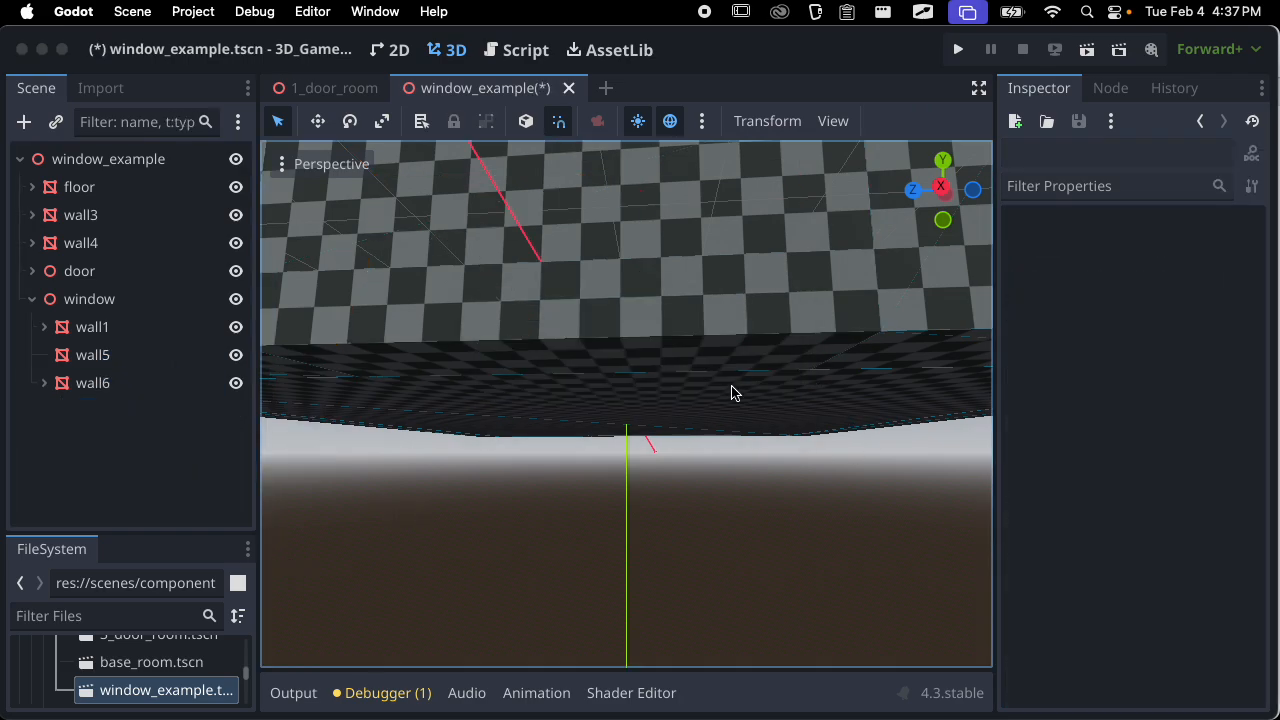
scroll(717, 428, "down", 10)
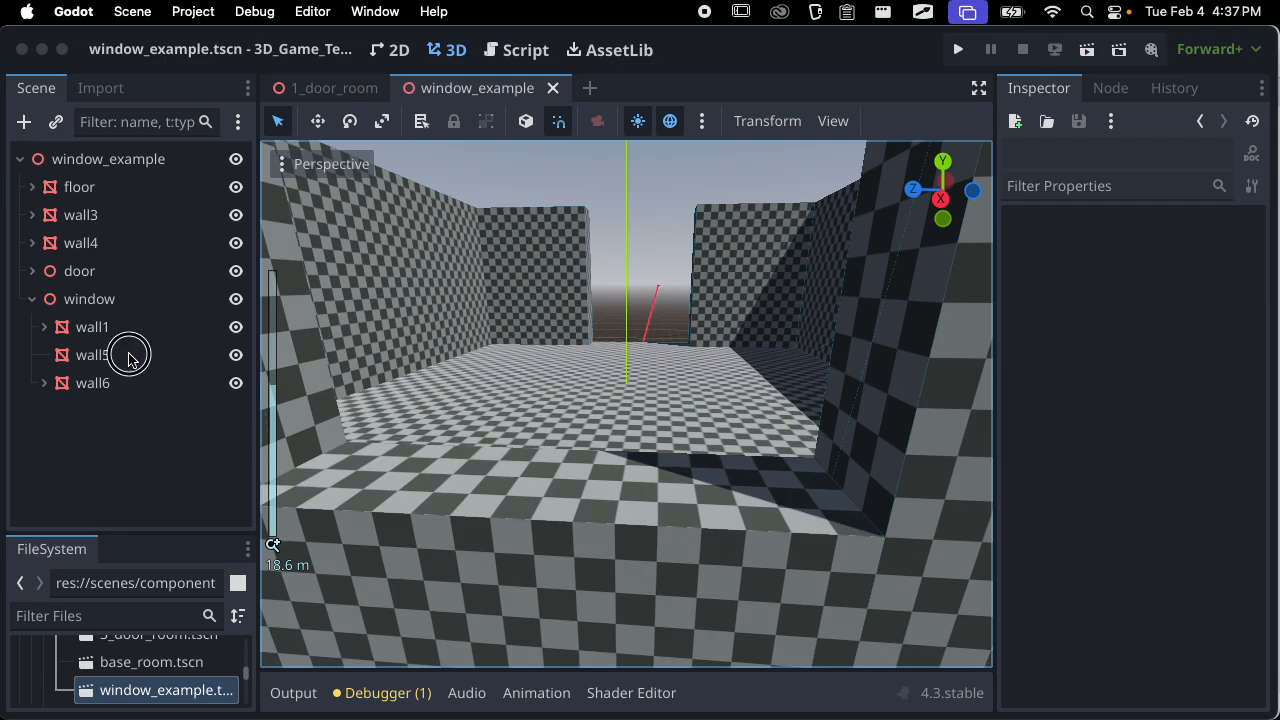
Create a new collision shape for wall5 with the Static Body Child placement.
left_click(125, 354)
key("f")
scroll(645, 420, "down", 3)
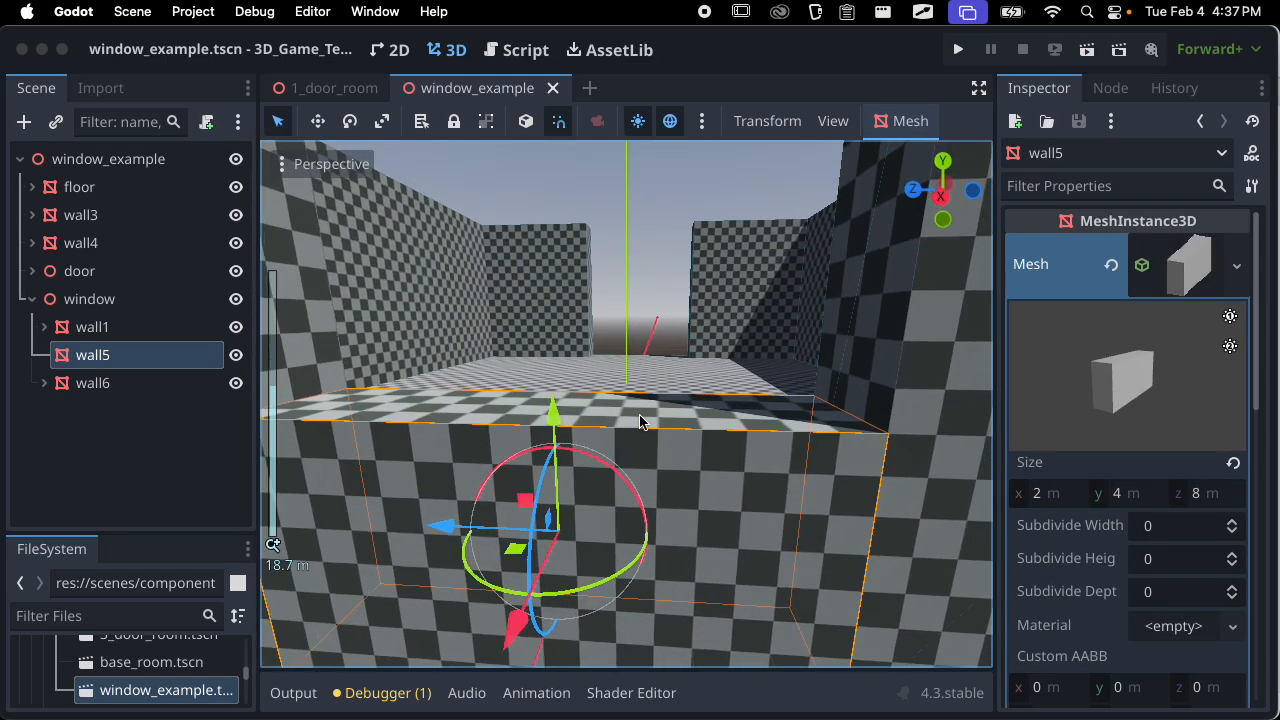
left_click(886, 124)
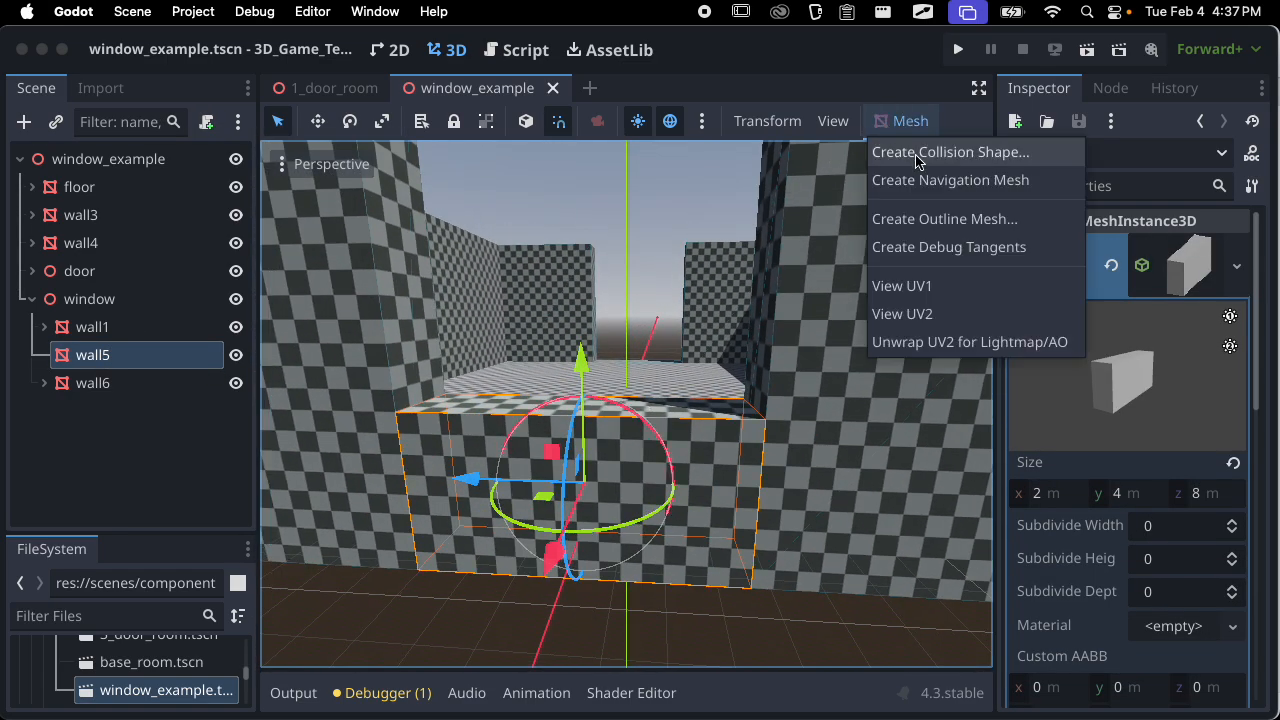
left_click(918, 160)
left_click(657, 321)
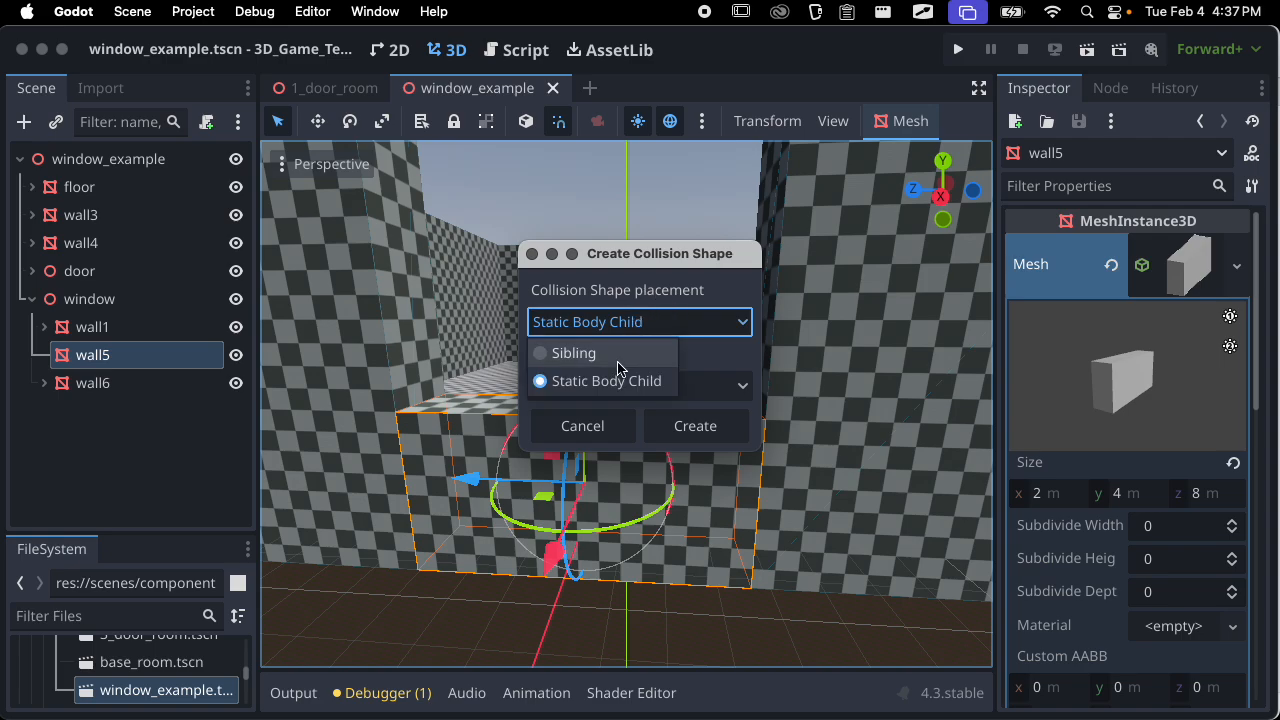
left_click(600, 379)
left_click(703, 436)
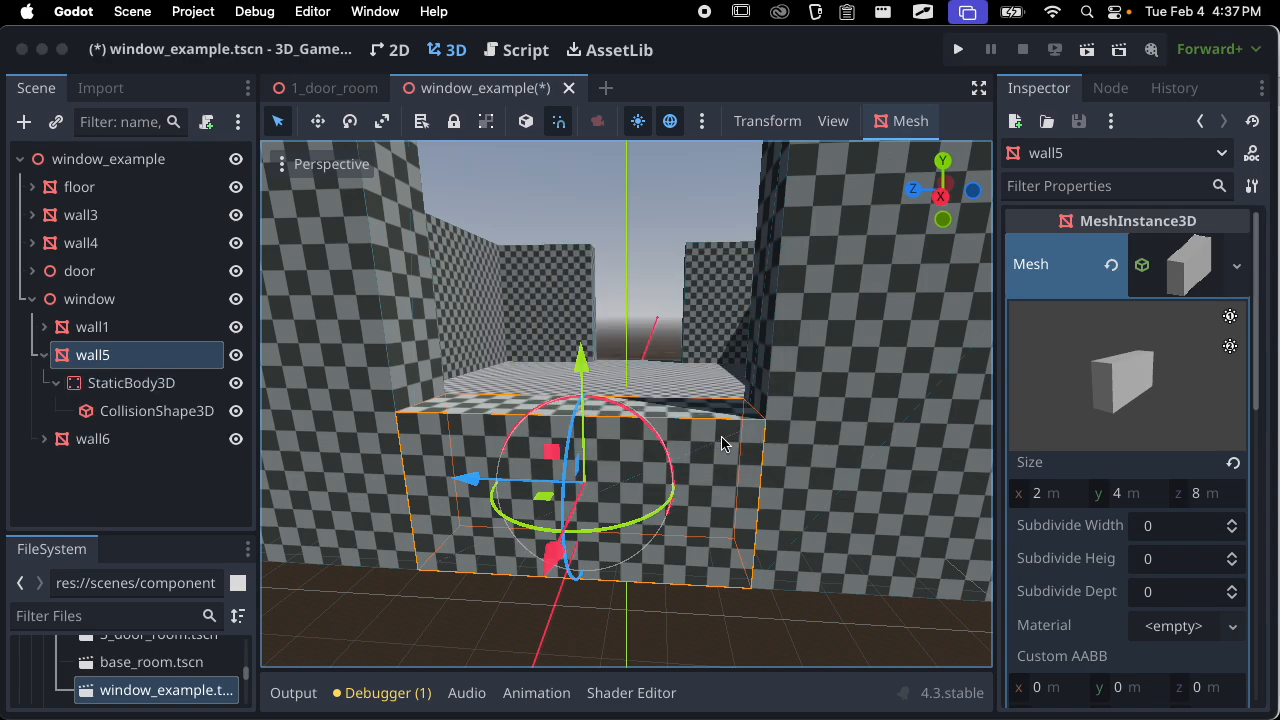
Put wall5's new StaticBody3D on collision layer 2 only, with layer 1 disabled, and save the scene.
left_click(115, 381)
scroll(1065, 403, "down", 3)
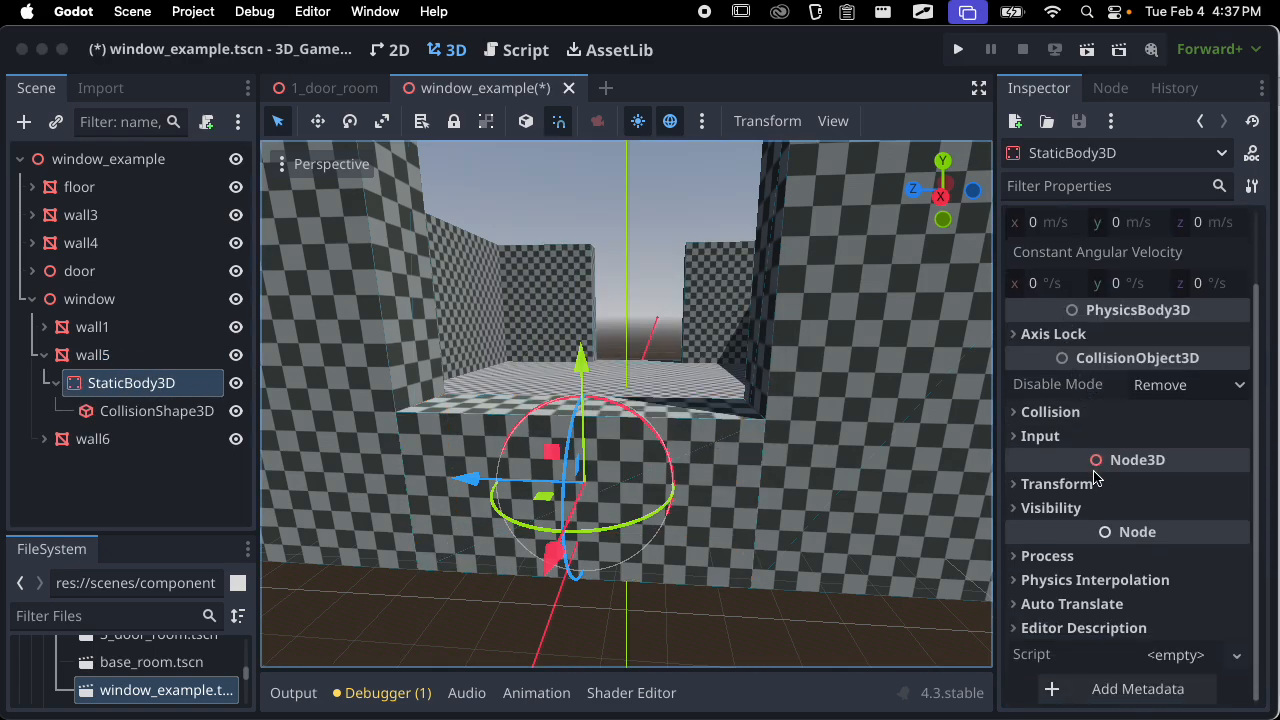
left_click(1070, 412)
left_click(1035, 472)
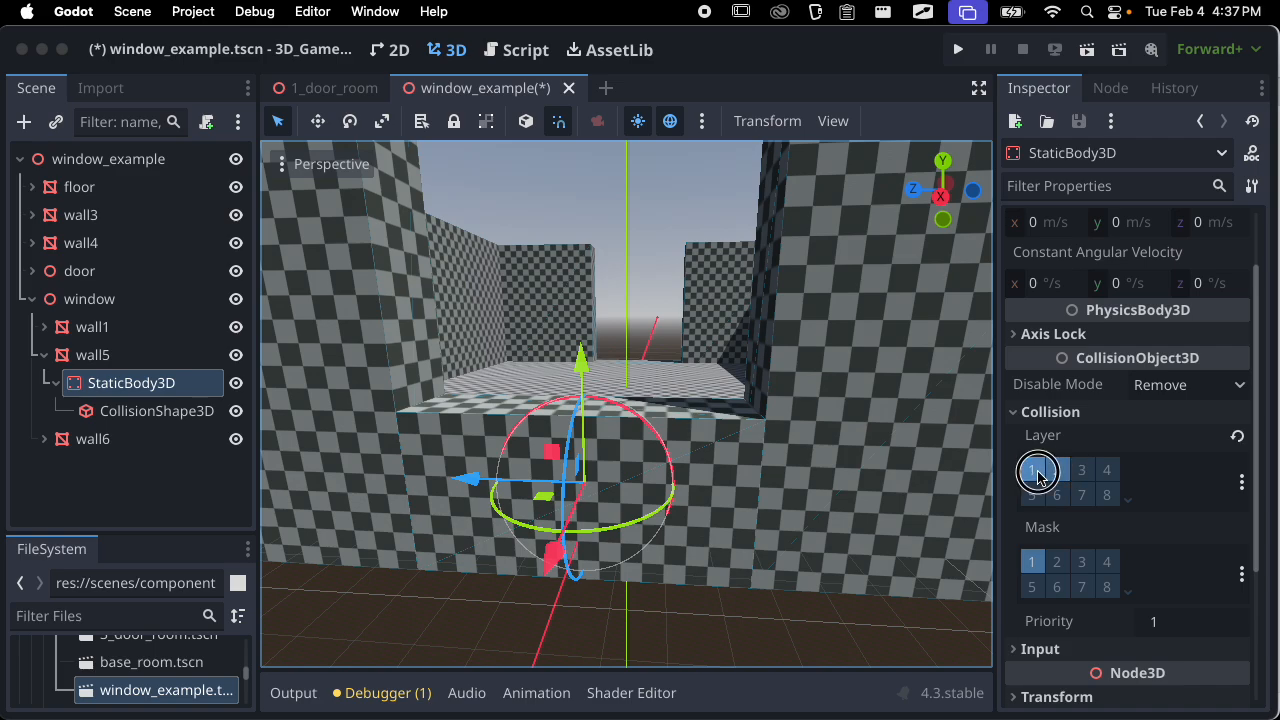
key("super+s")
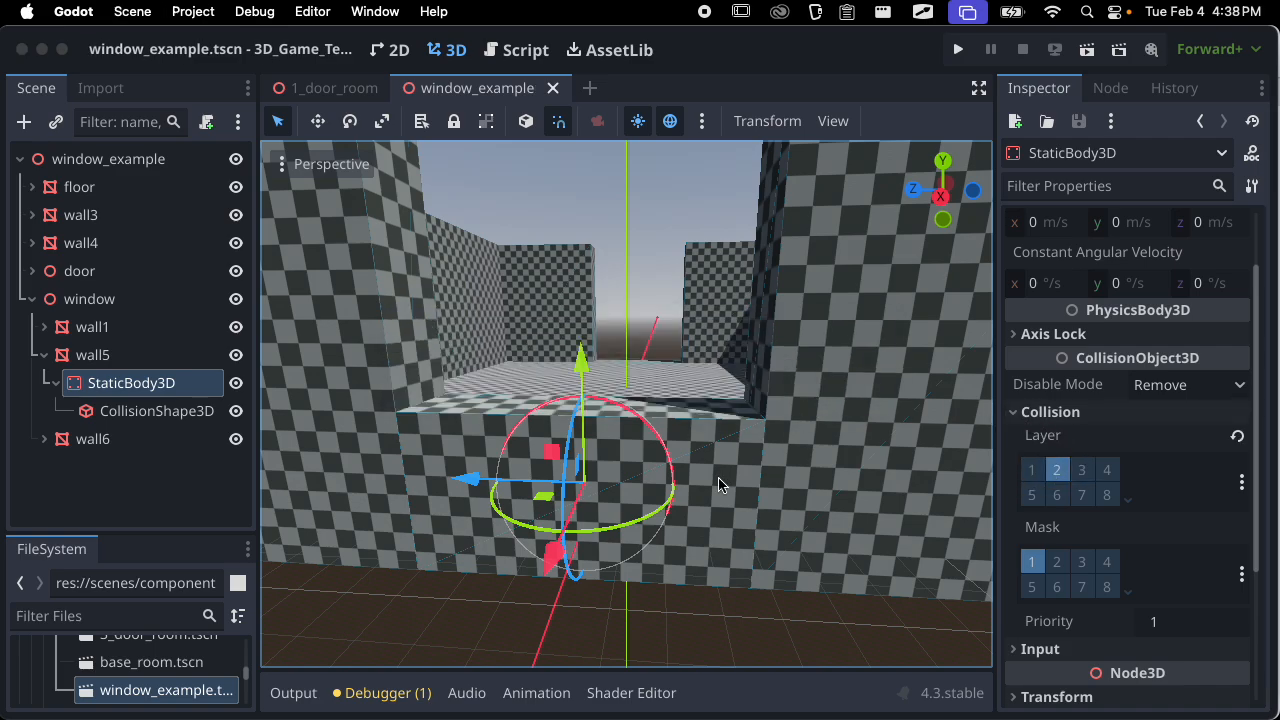
Duplicate wall5 and raise the copy vertically until its upper edge meets the top of the adjoining walls, leaving a window gap.
left_click(114, 359)
middle_click_drag(783, 429, 737, 449)
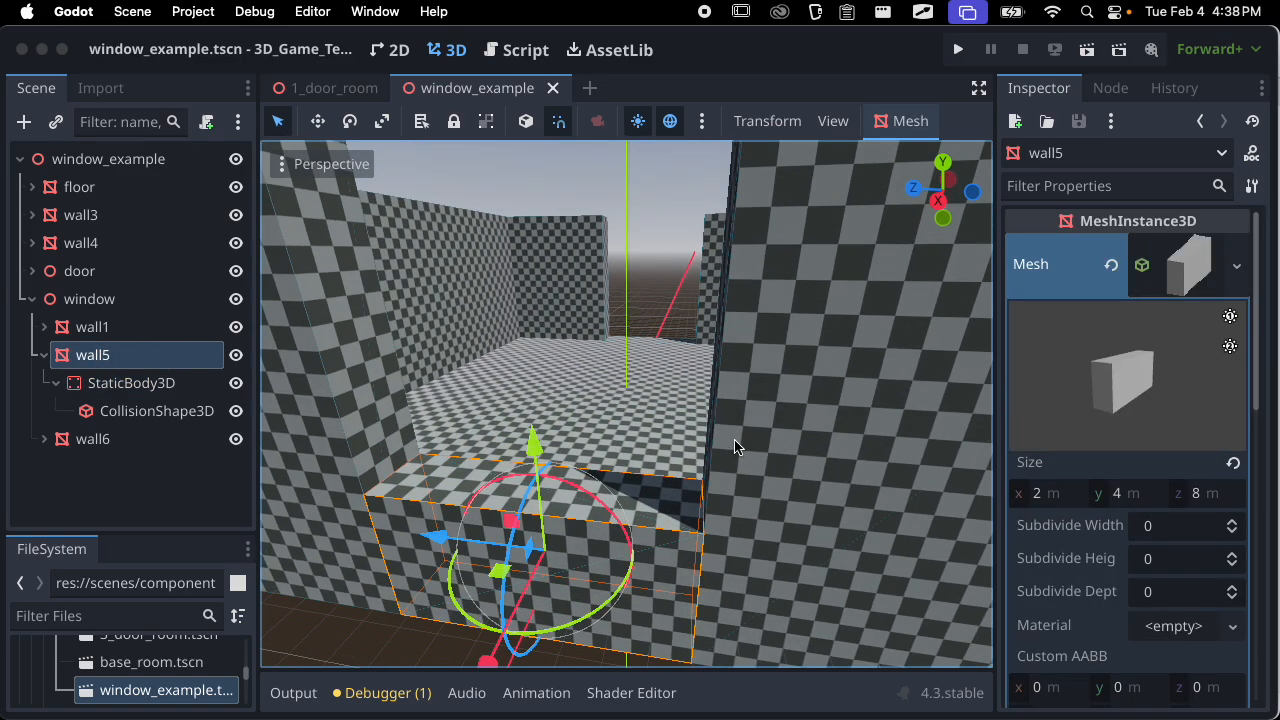
scroll(737, 449, "down", 4)
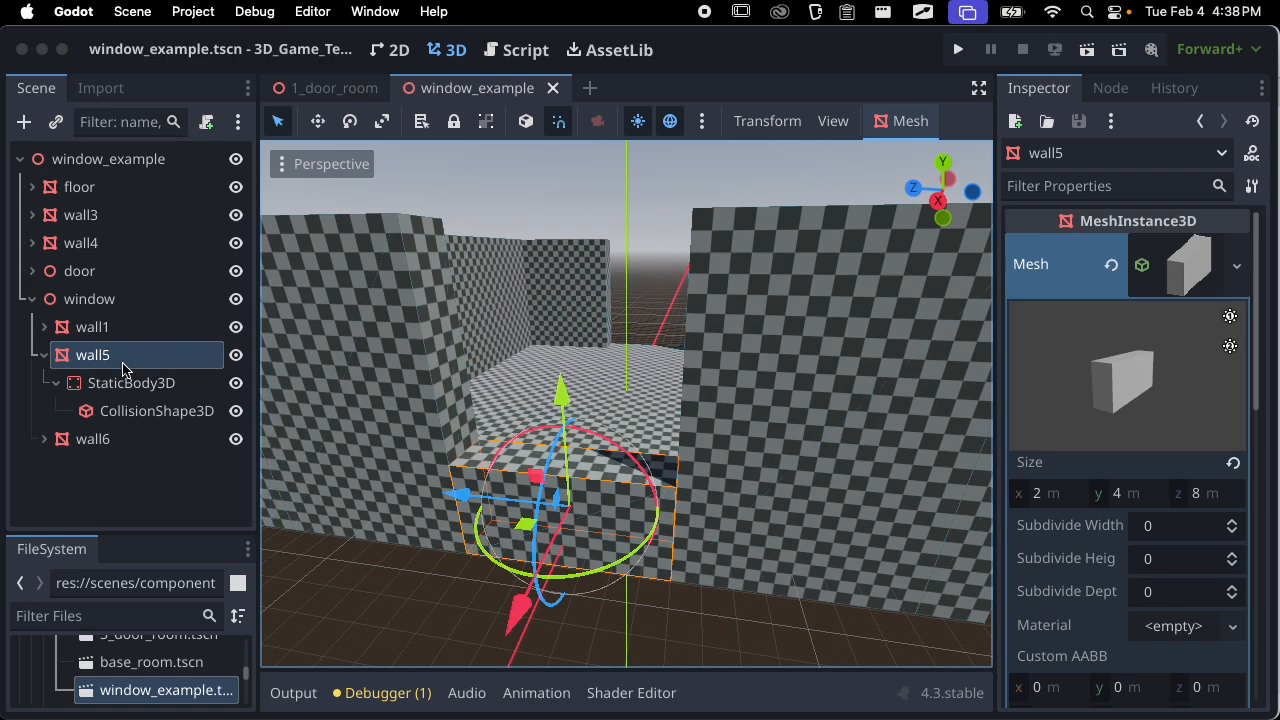
left_click(44, 355)
key("super+d")
left_click(44, 383)
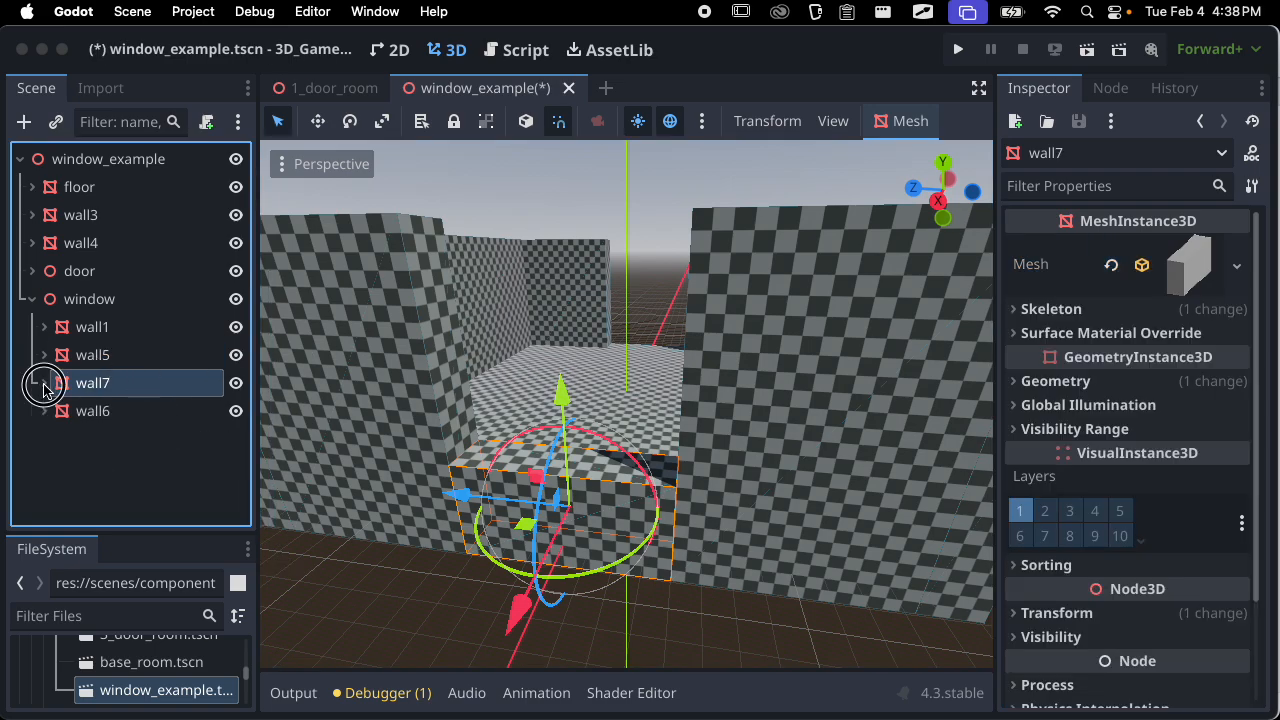
left_click_drag(562, 392, 548, 129)
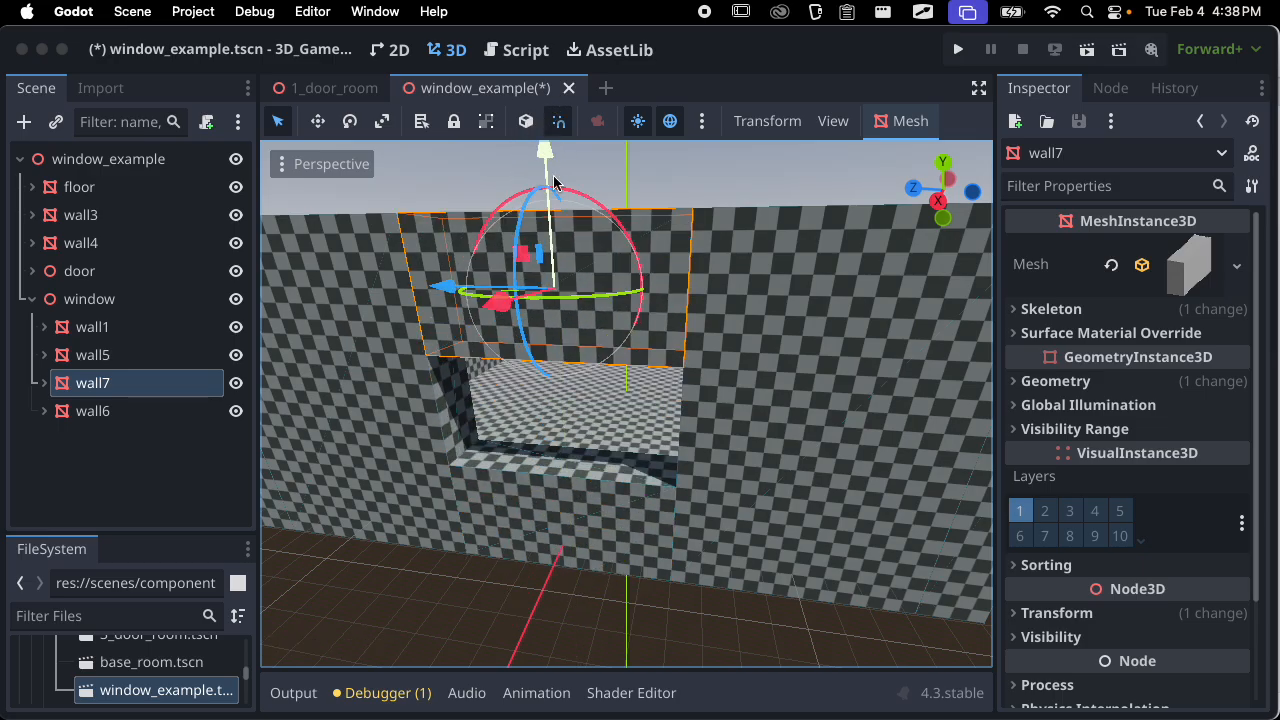
Inspect the window opening from inside the room, then save the scene with the window node collapsed.
middle_click_drag(590, 420, 329, 540)
scroll(626, 384, "up", 1)
middle_click_drag(626, 388, 486, 357)
scroll(626, 280, "up", 5)
middle_click_drag(626, 280, 638, 368, "shift")
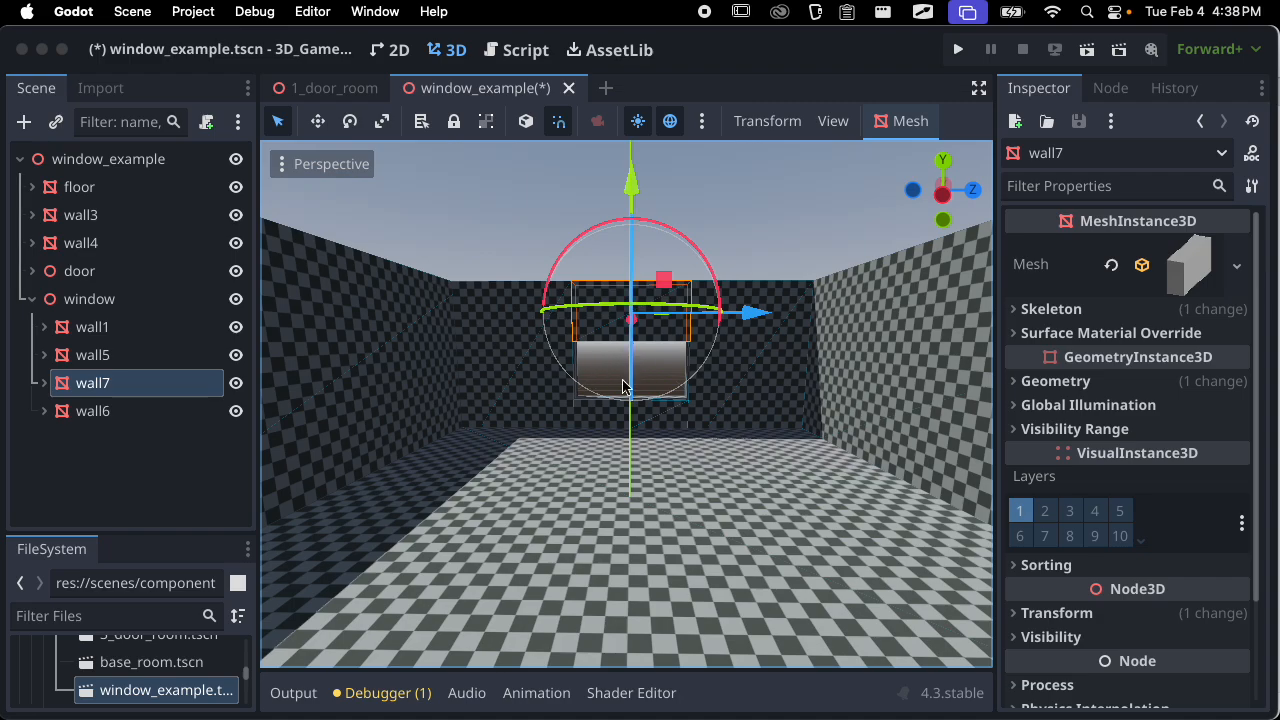
scroll(630, 362, "up", 6)
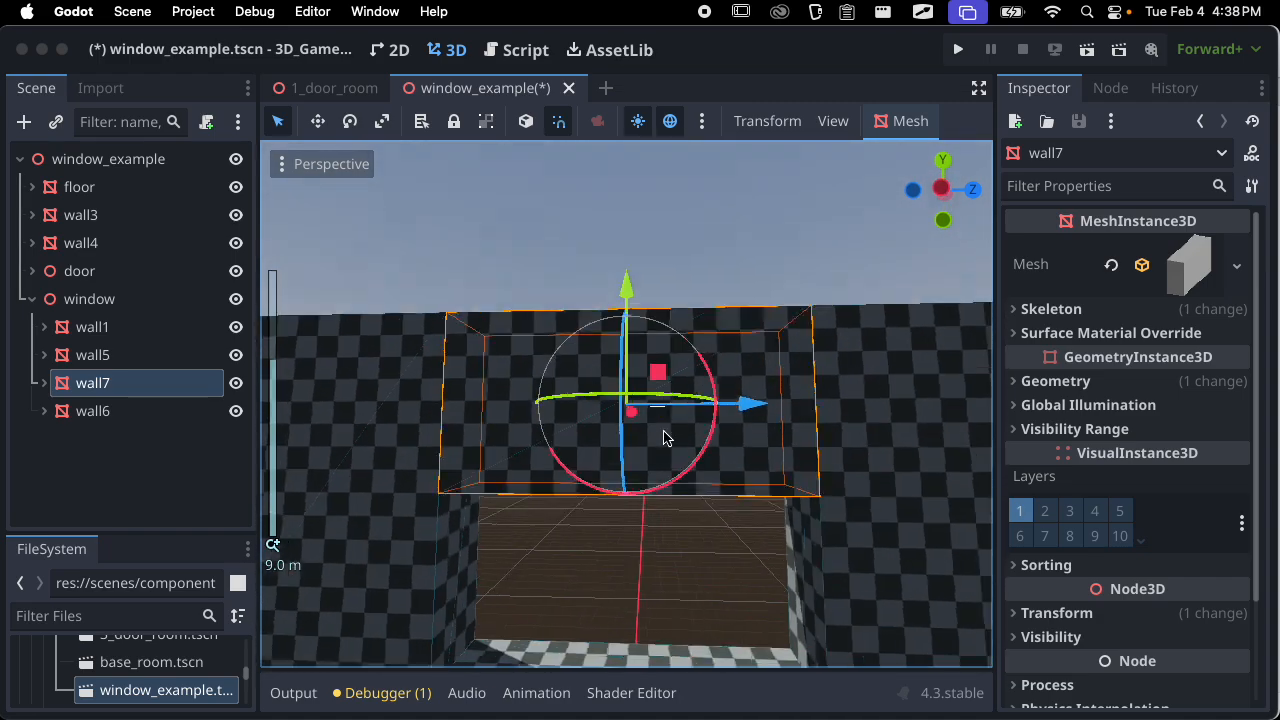
middle_click_drag(668, 438, 741, 452)
key("super+s")
left_click(32, 299)
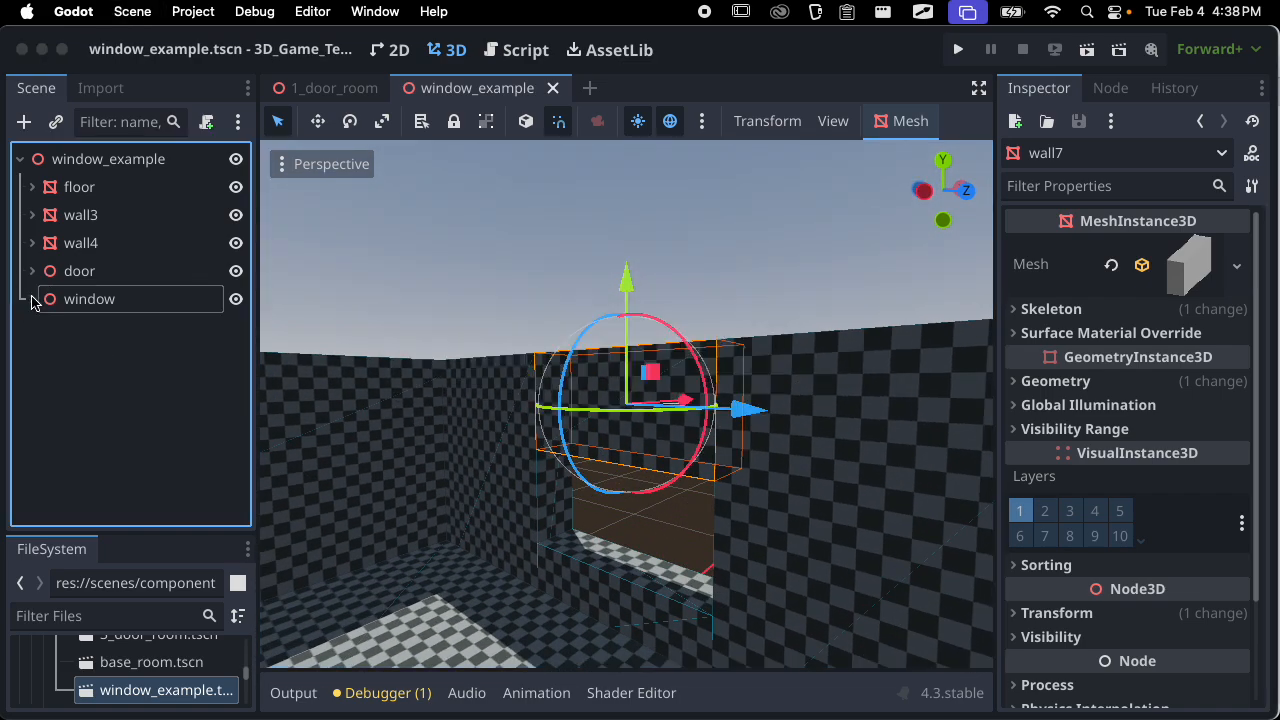